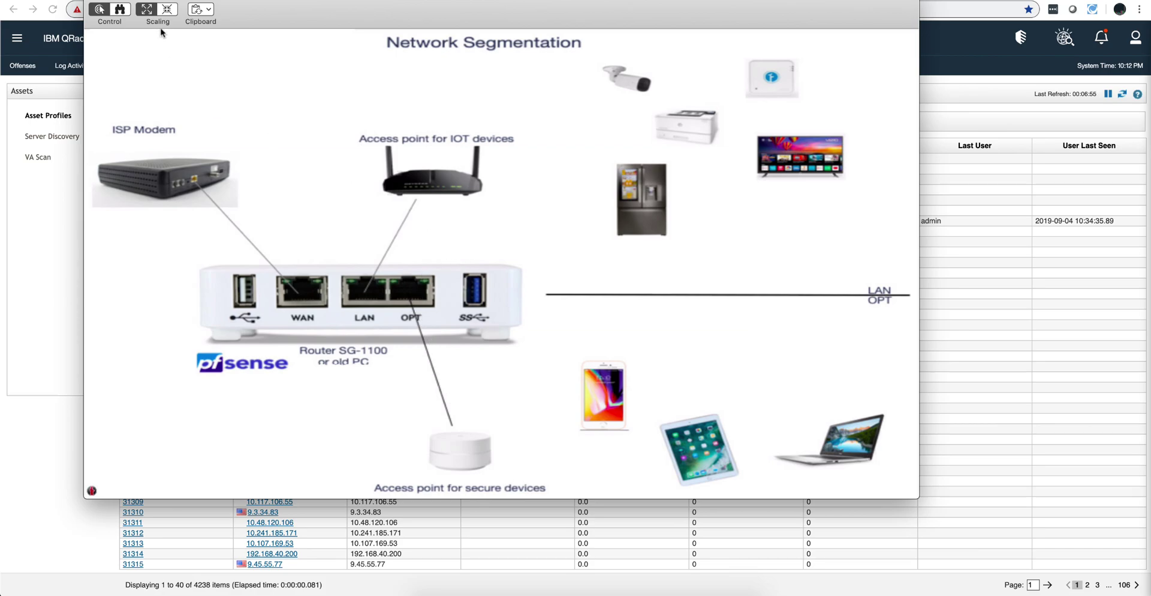
Step: Hide the network diagram and review the networks defined under Net-10-172-192 in the Network Hierarchy, closing it when done
key("super+h")
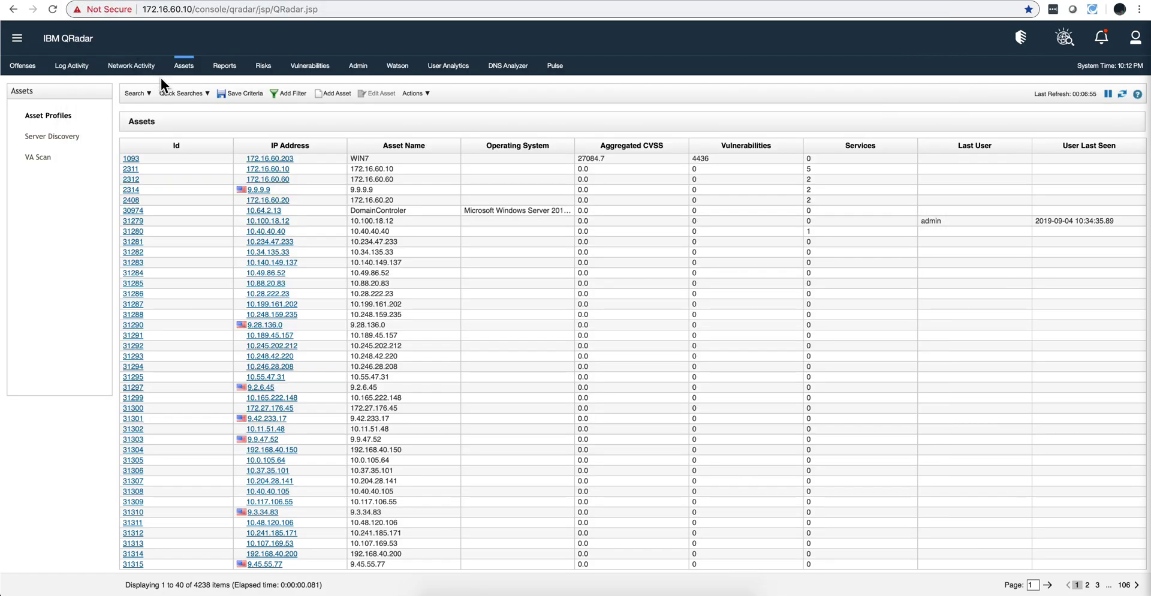
left_click(358, 68)
left_click(642, 173)
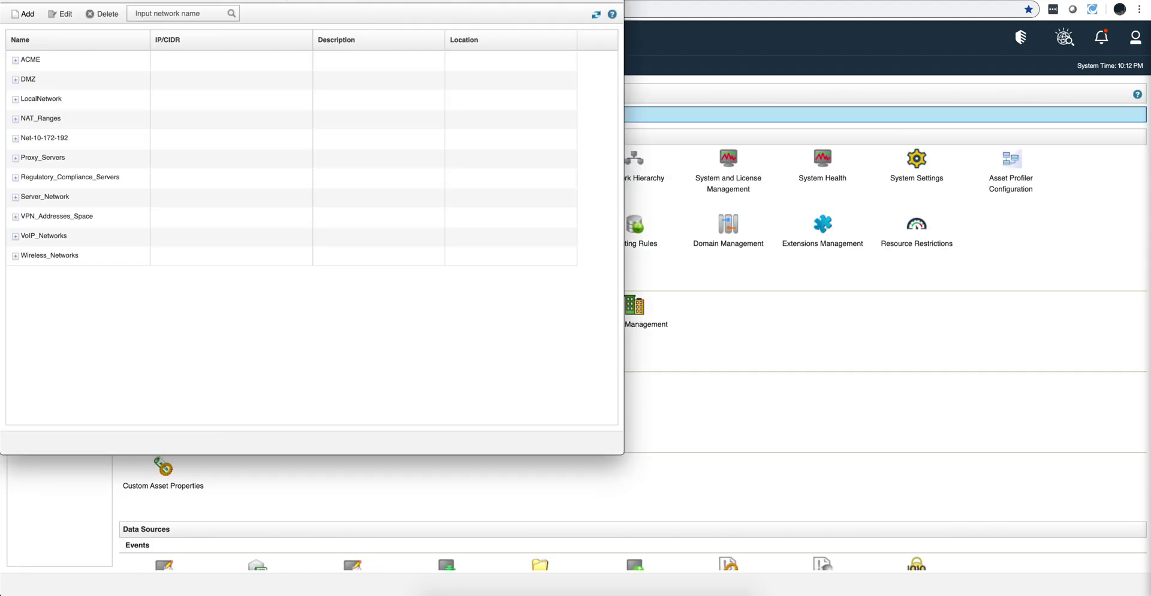
left_click_drag(291, 0, 360, 77)
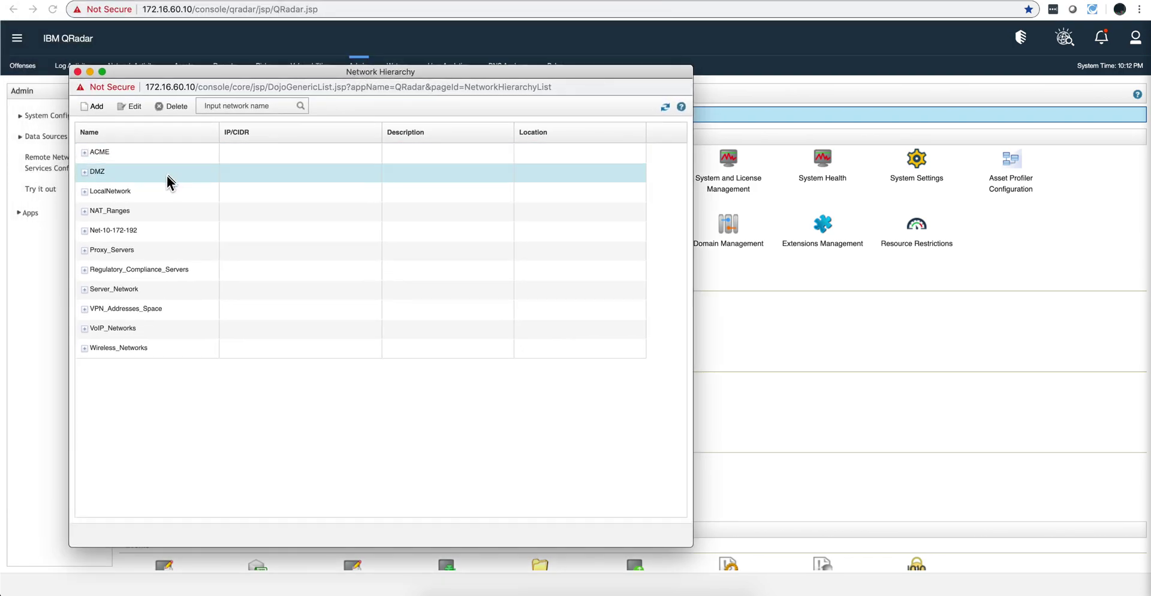
left_click(84, 232)
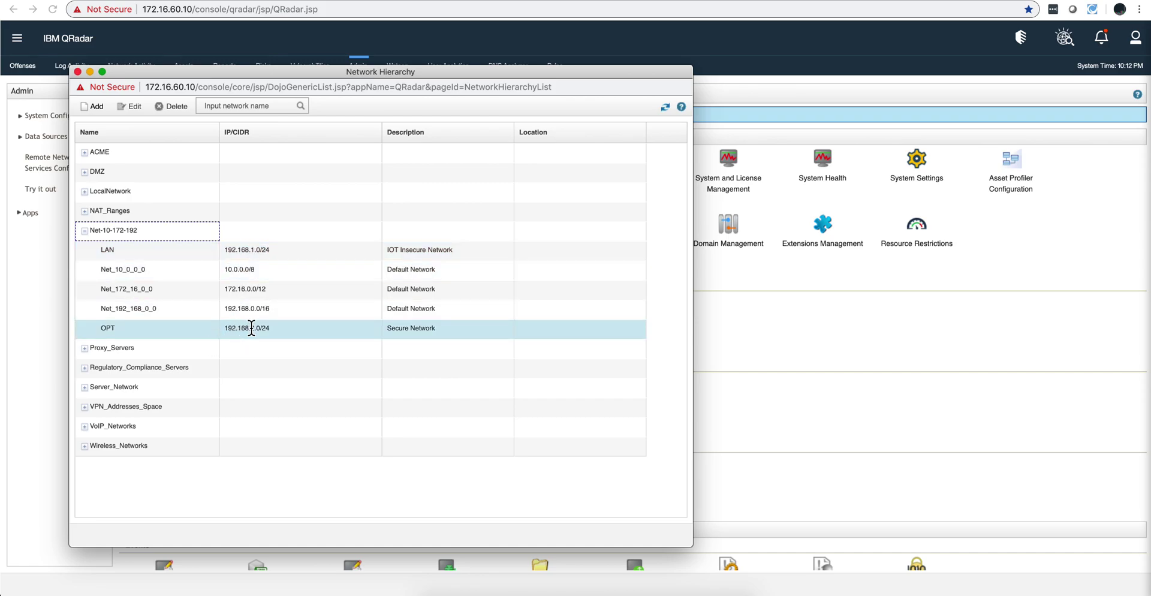
left_click(78, 71)
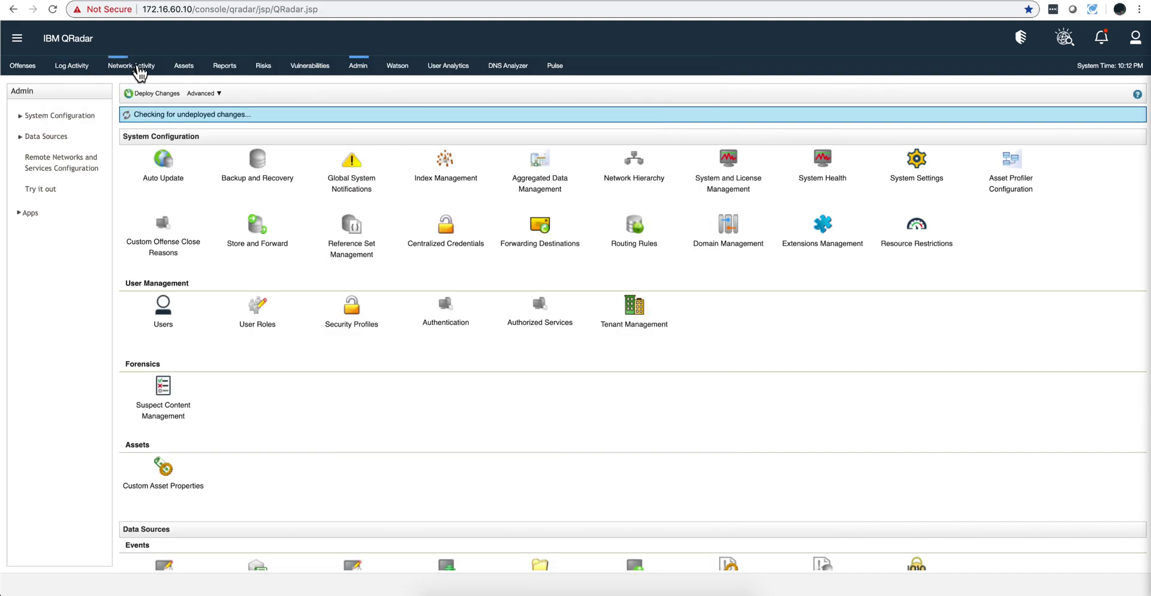
Step: Filter the asset list to assets whose Network equals Net-10-172-192.LAN
left_click(183, 66)
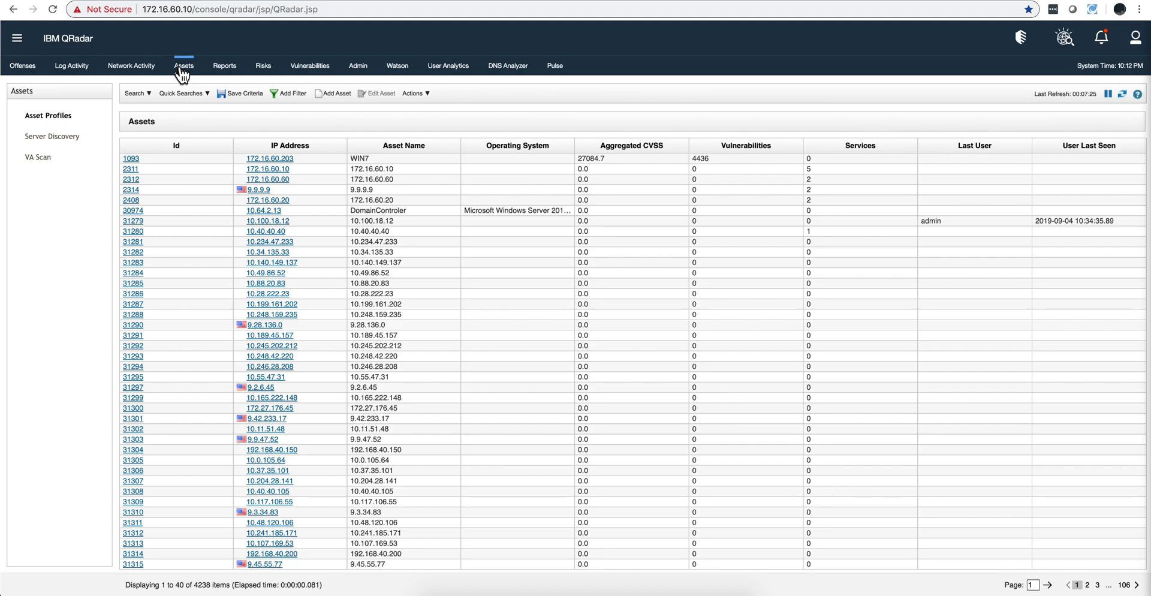
left_click(284, 95)
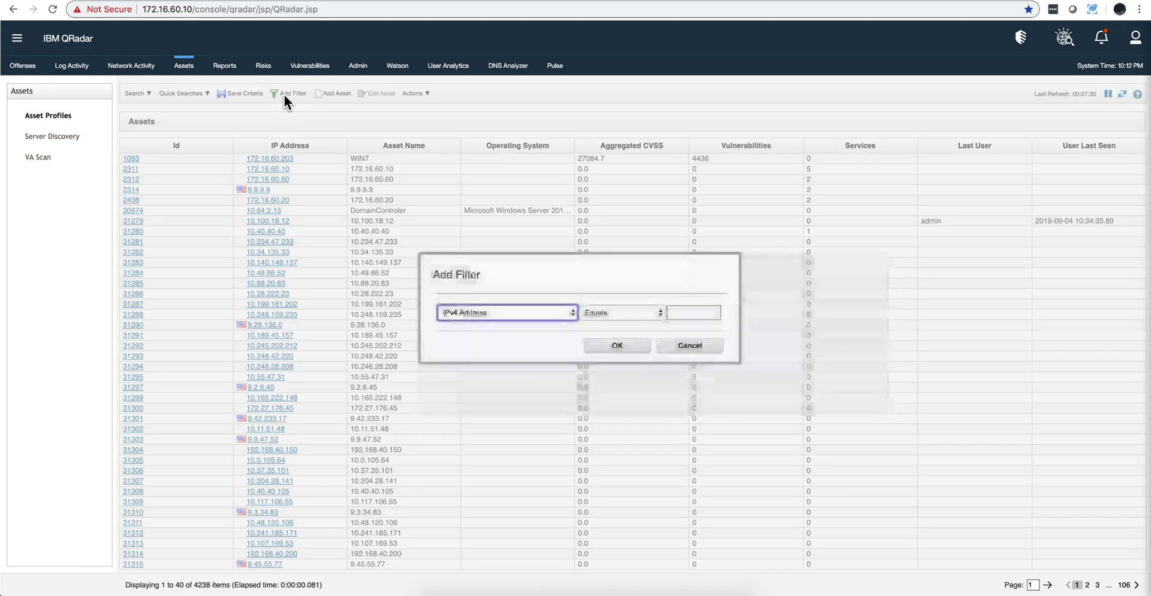
left_click(573, 314)
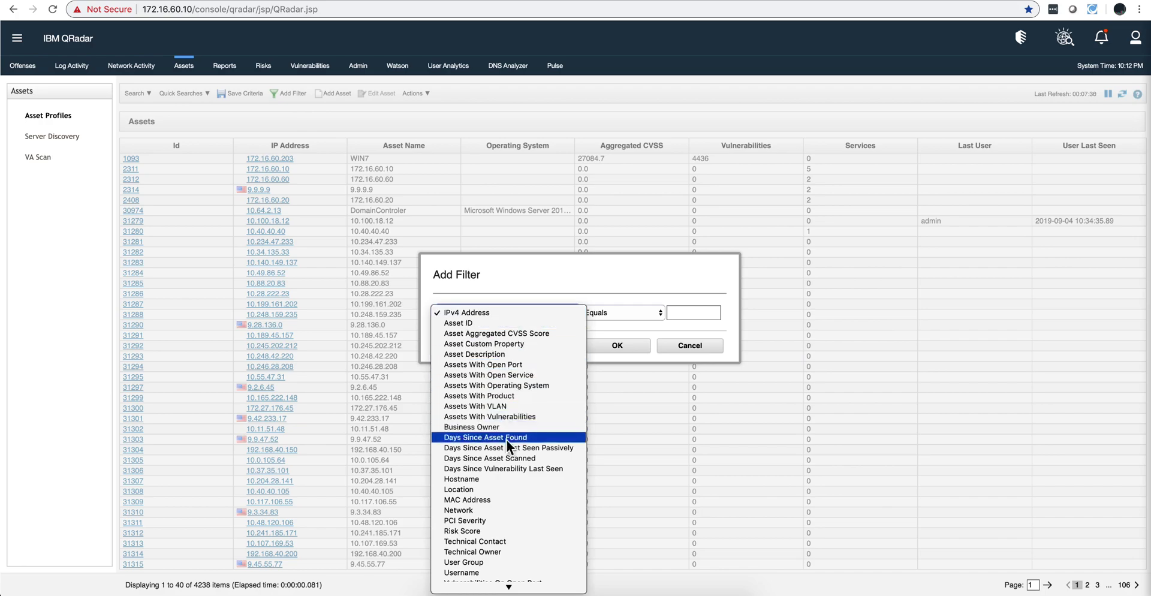
left_click(495, 508)
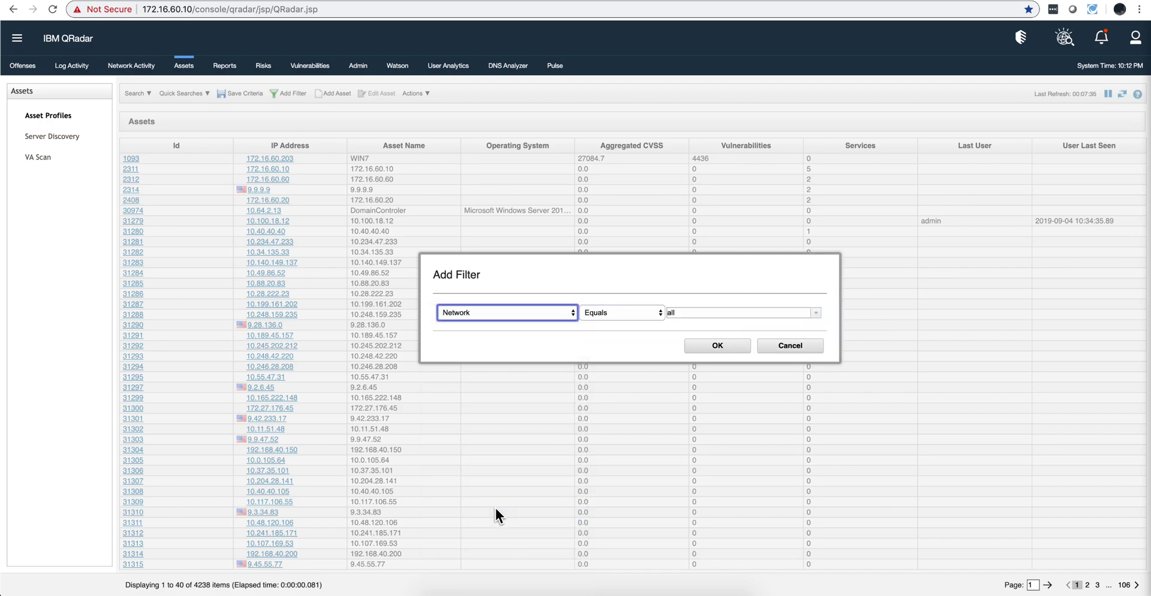
left_click(816, 312)
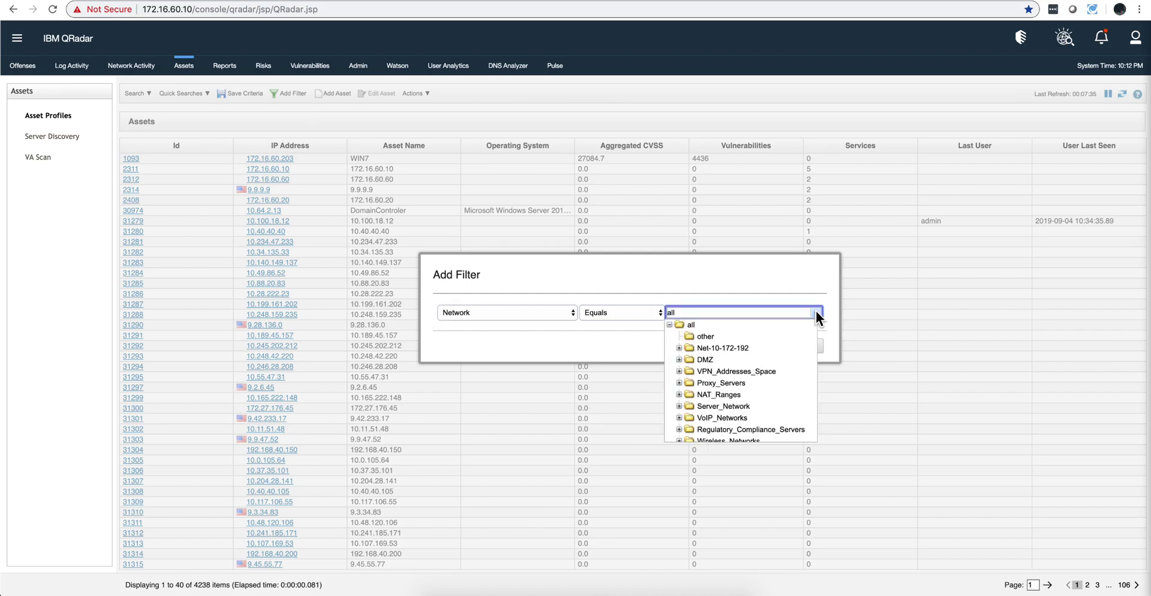
left_click(679, 349)
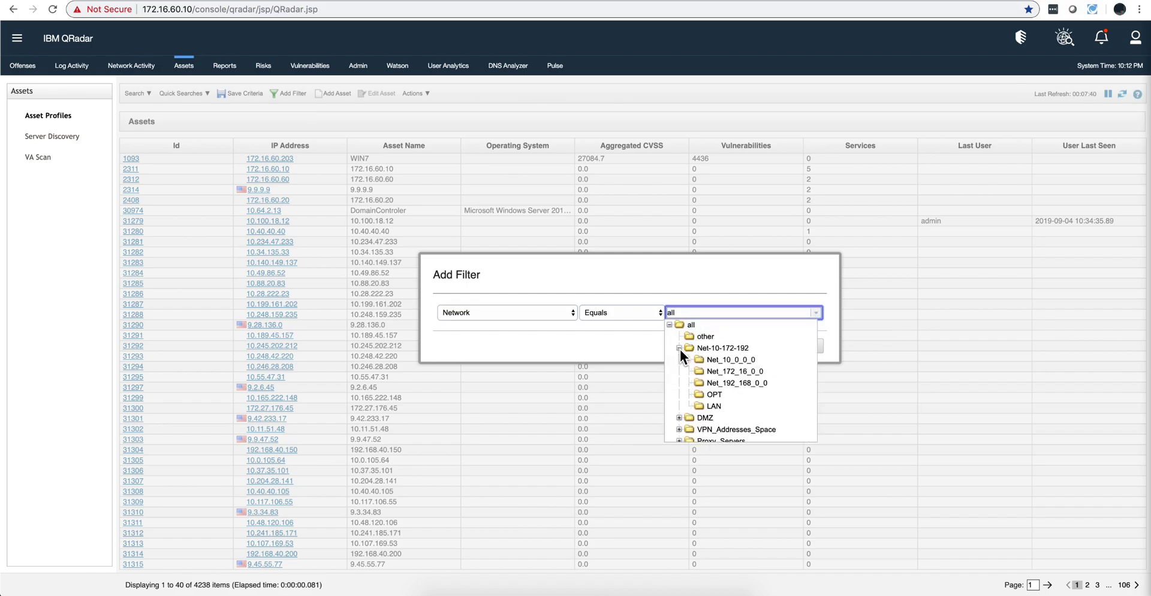
left_click(714, 406)
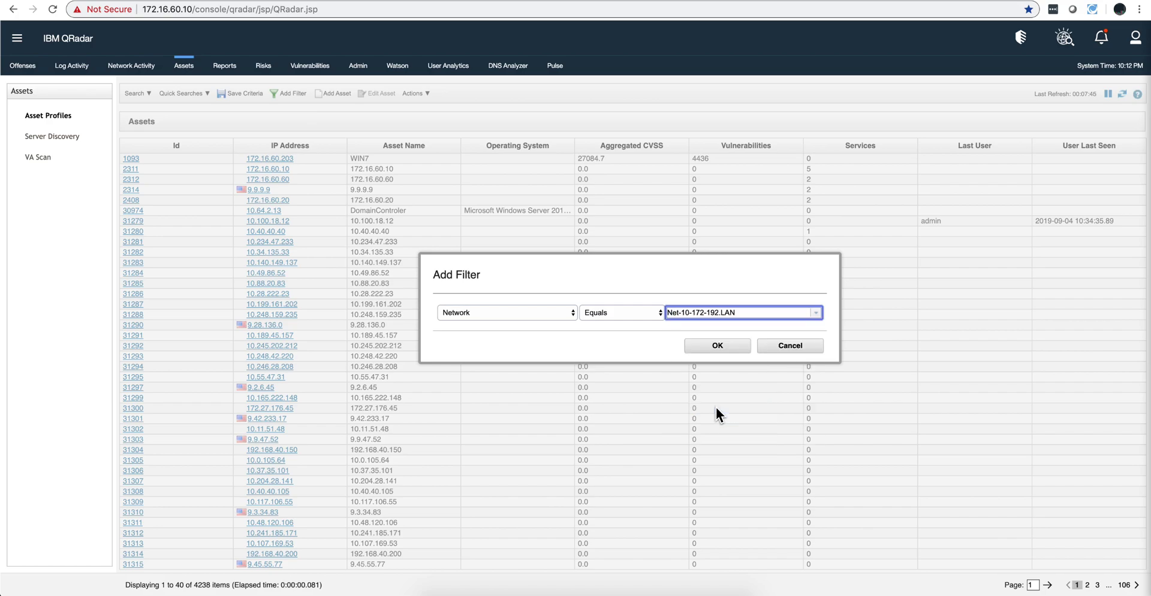
left_click(718, 347)
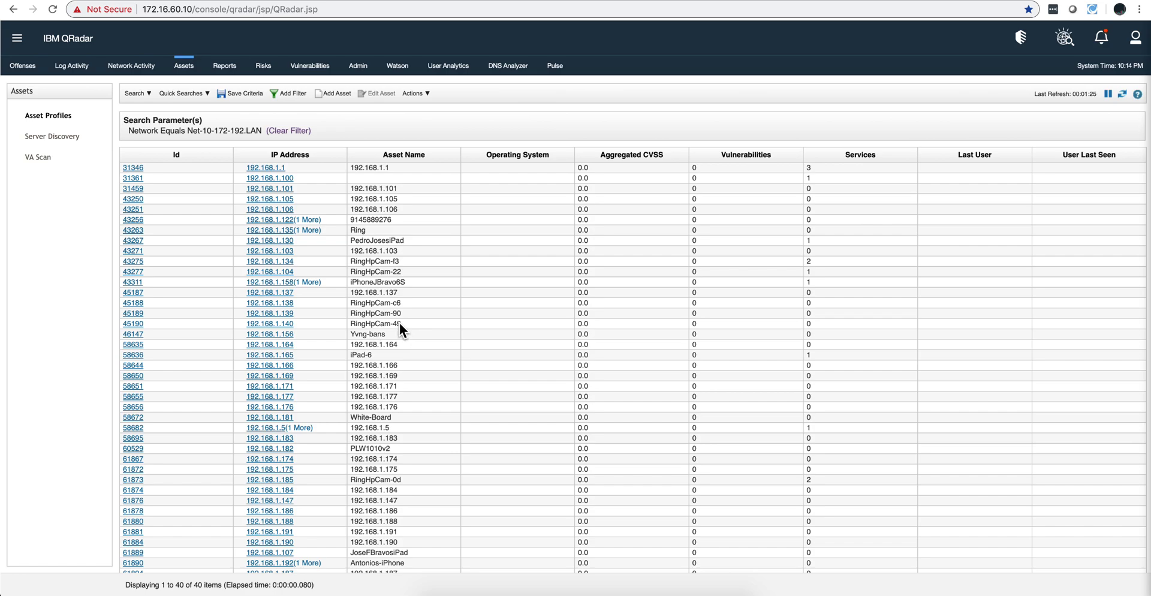
Step: Open a flow search for the RingHpCam-90 asset at 192.168.1.139
left_click(385, 313)
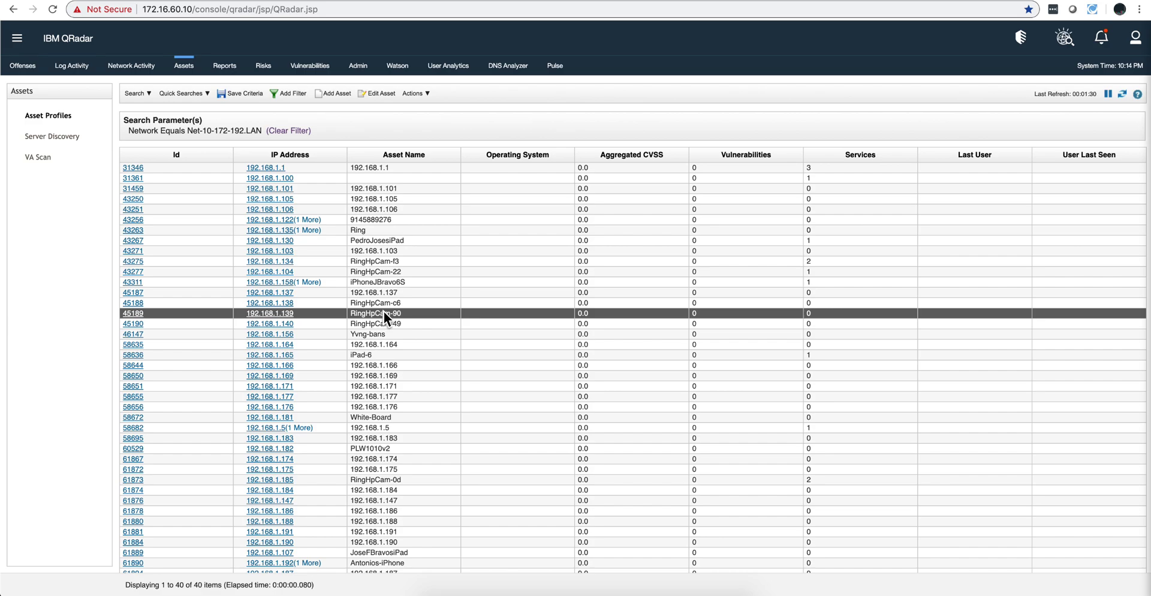
right_click(280, 323)
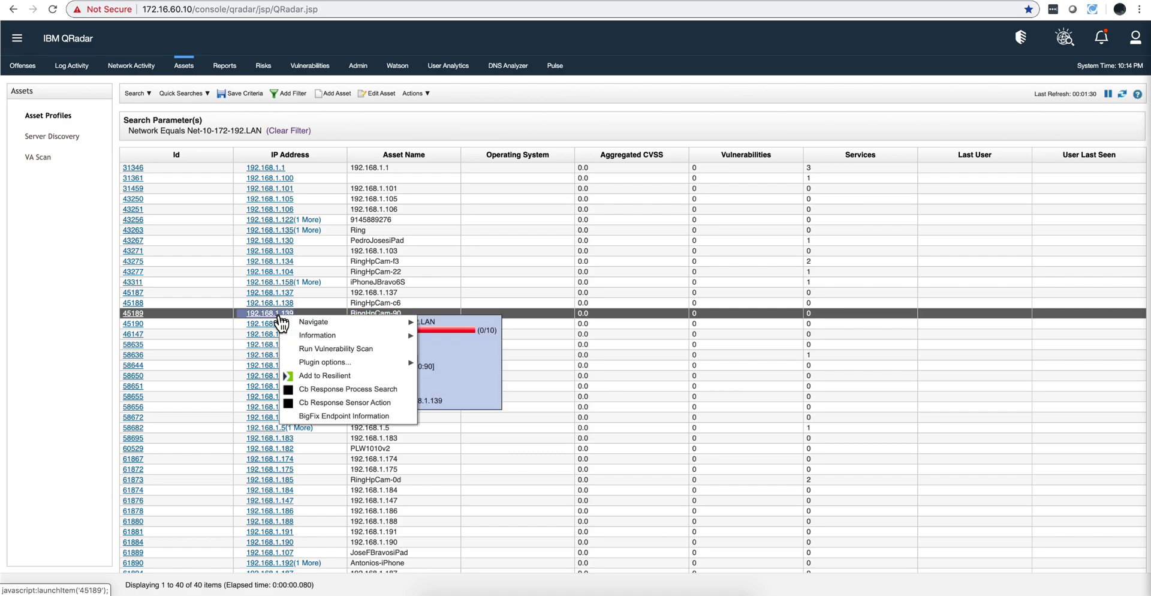
mouse_move(321, 335)
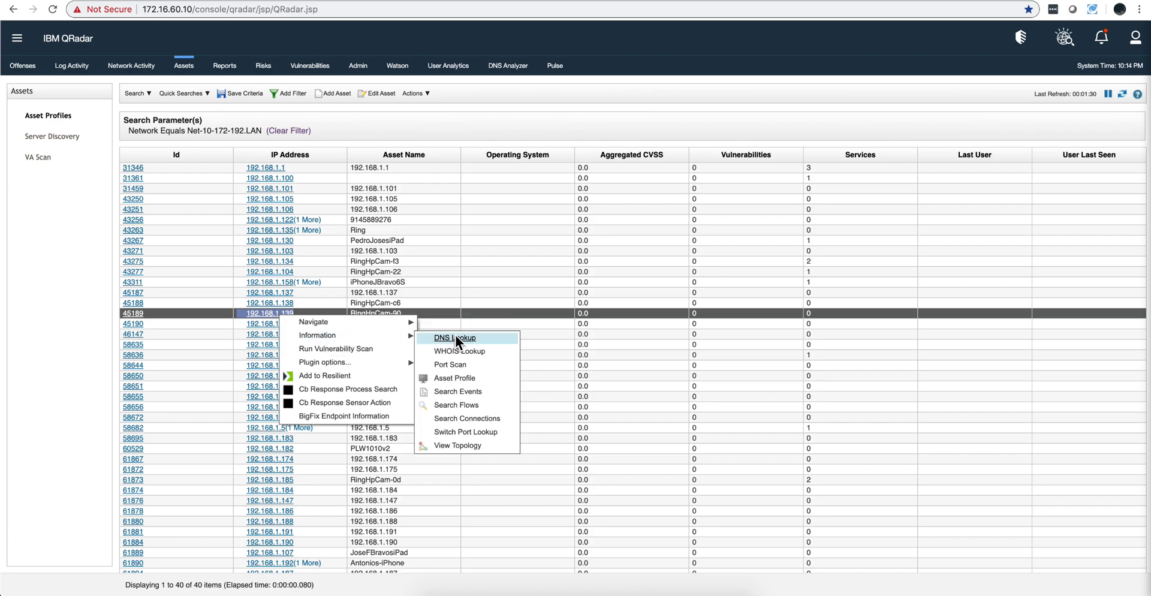
left_click(469, 404)
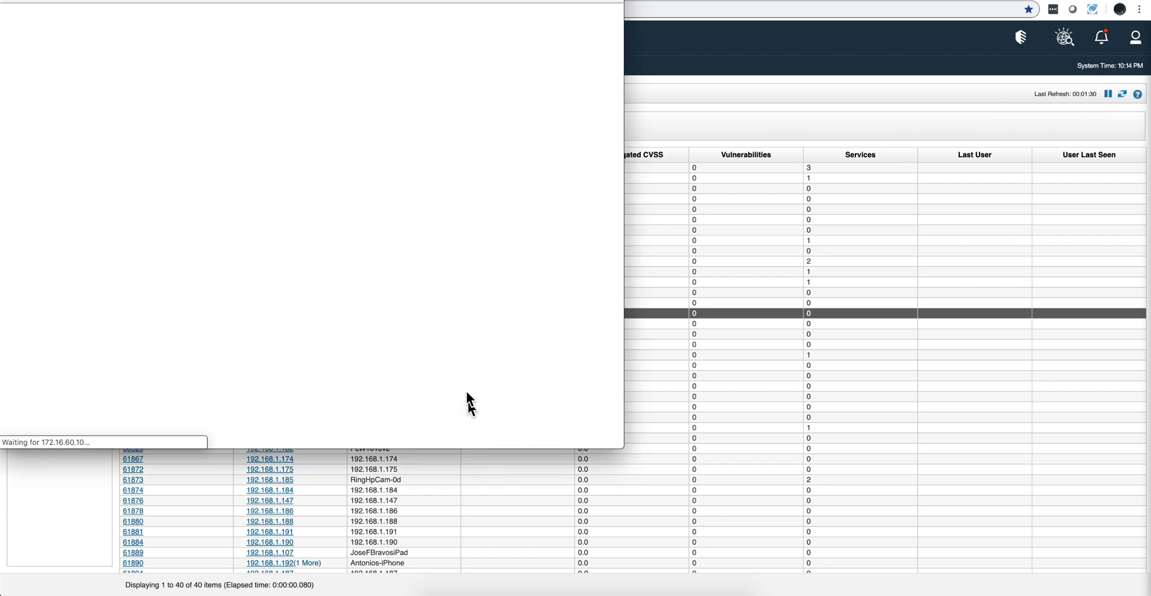
left_click_drag(338, 13, 501, 88)
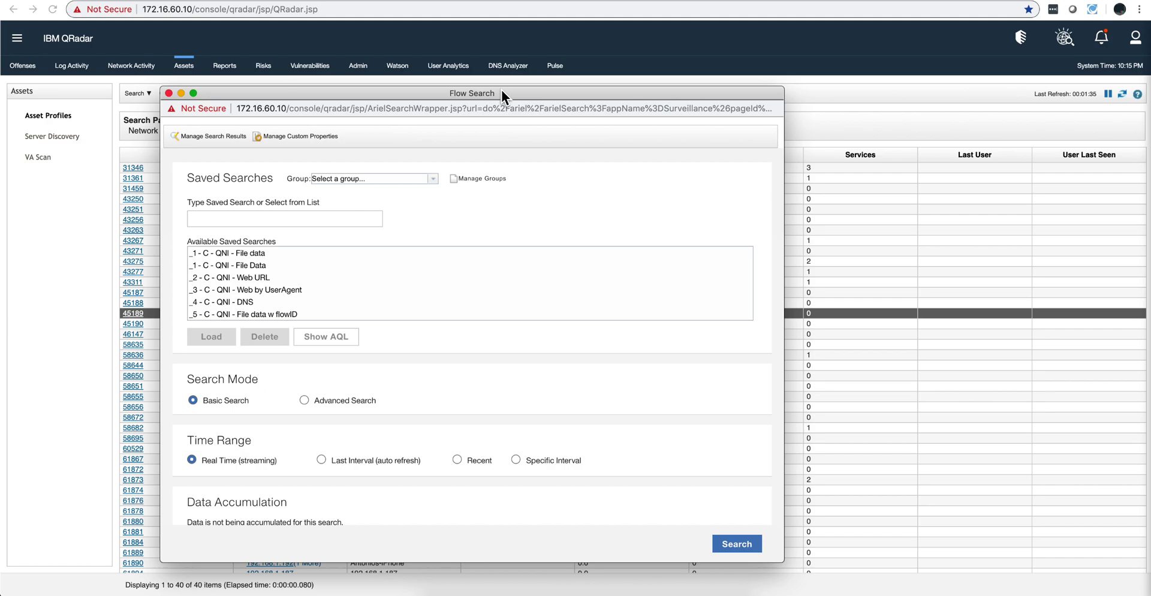
Step: Set the flow search's time range to the recent Last 24 Hours and run it
left_click(457, 461)
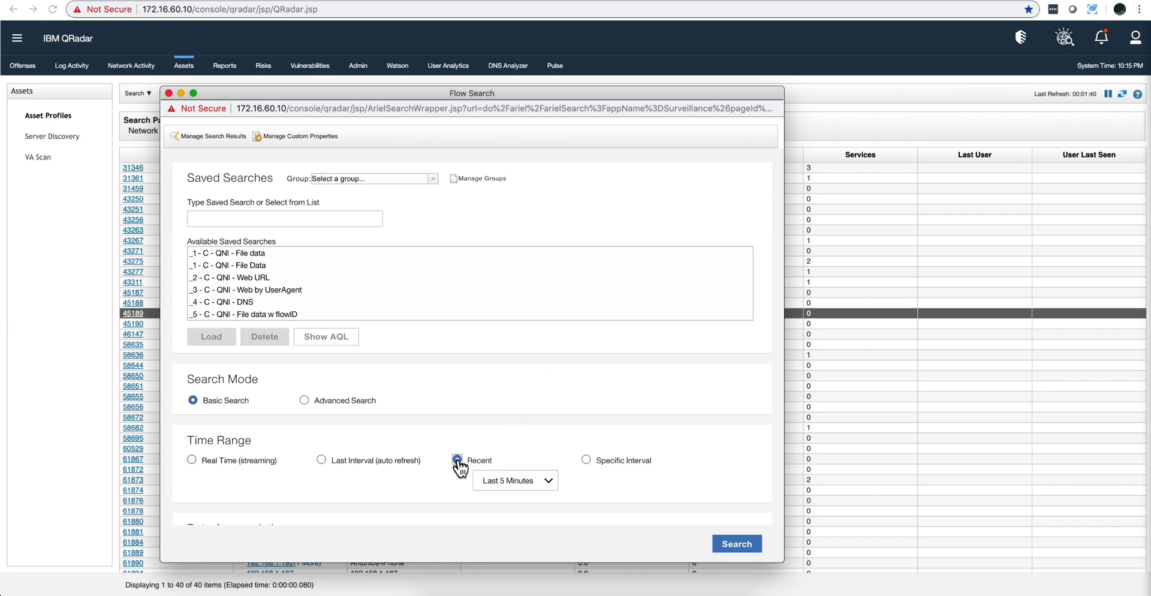
left_click(520, 485)
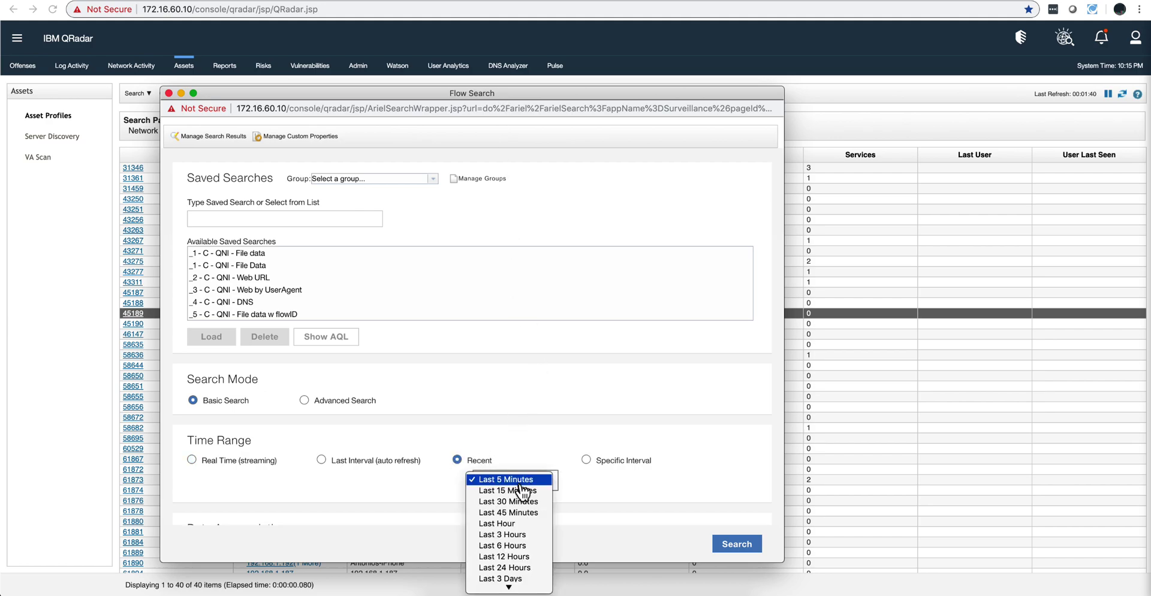
left_click(509, 568)
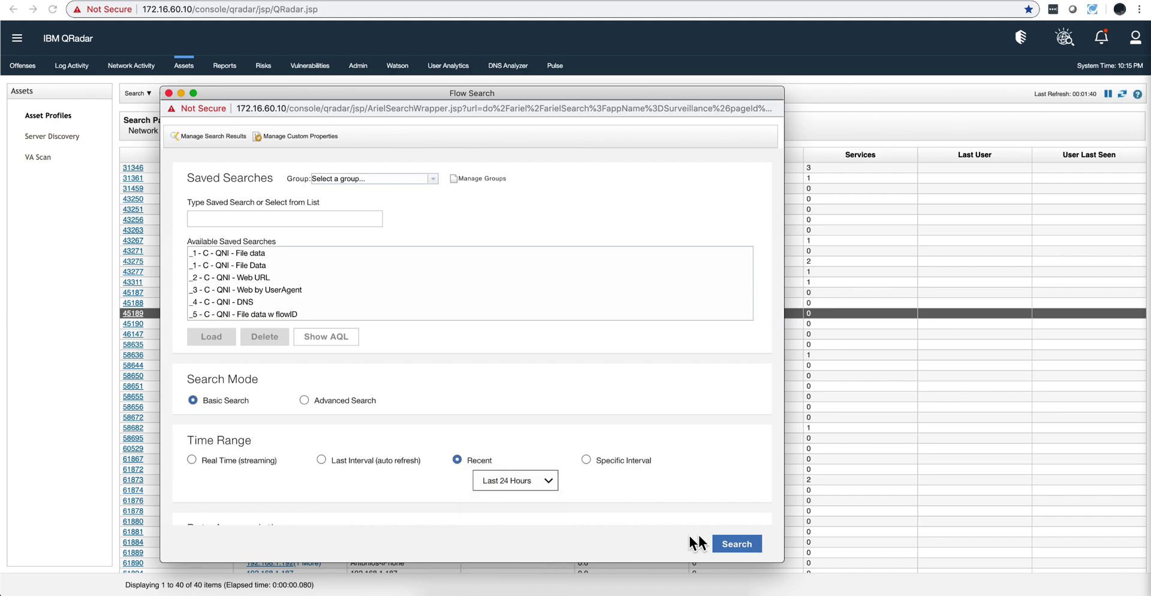
left_click(735, 547)
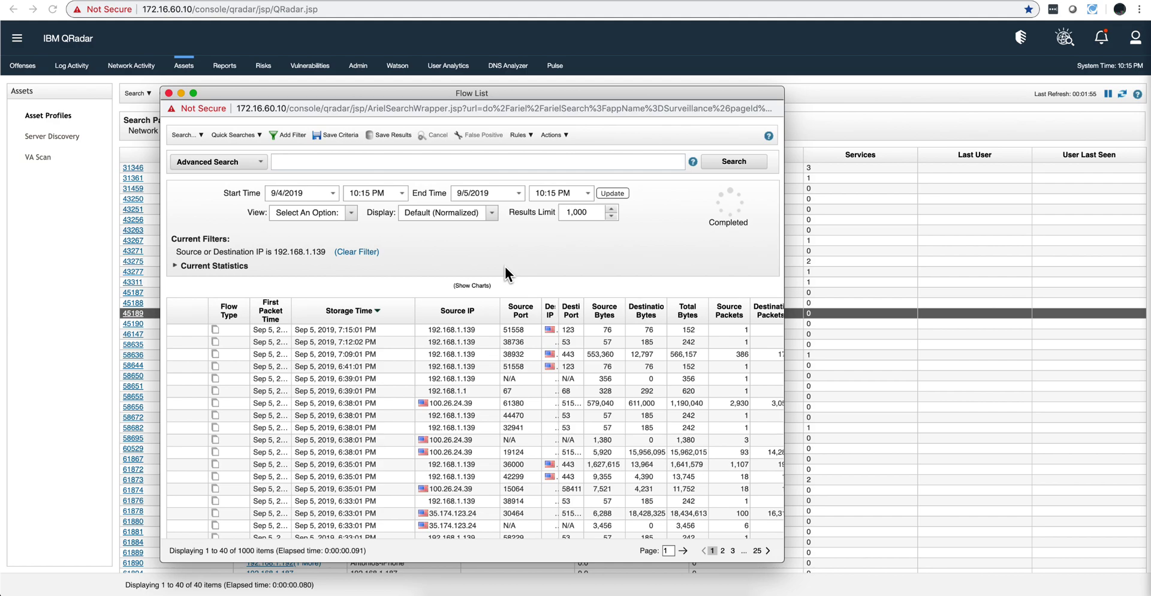
Step: Display the camera's flows by Geographic grouping, review the destination IPs per country, and close the flow list
left_click(486, 215)
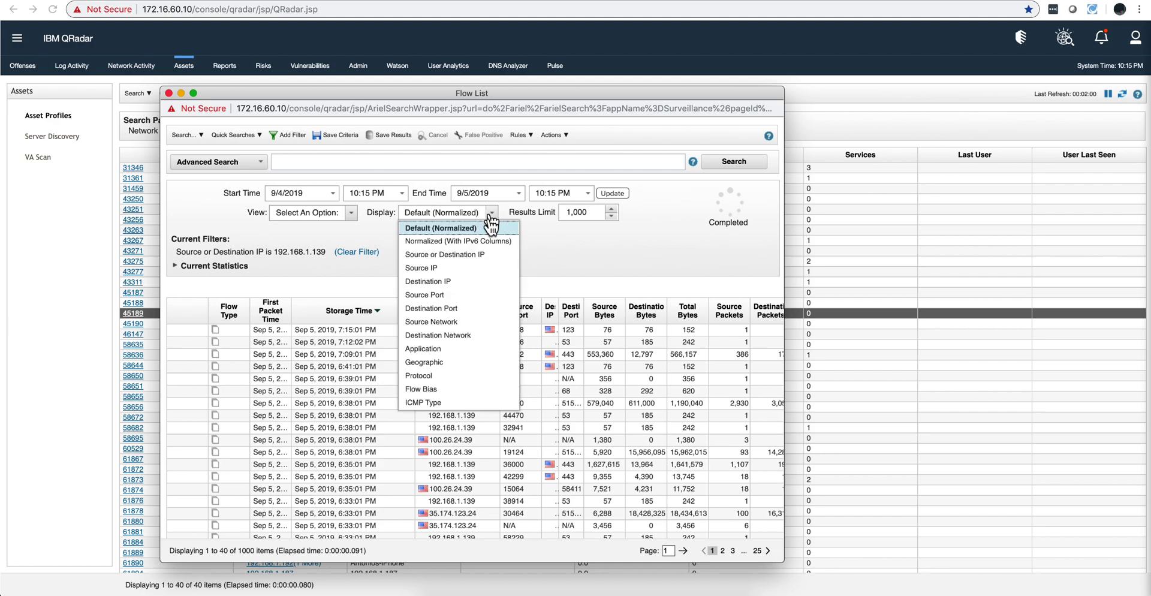
left_click(444, 362)
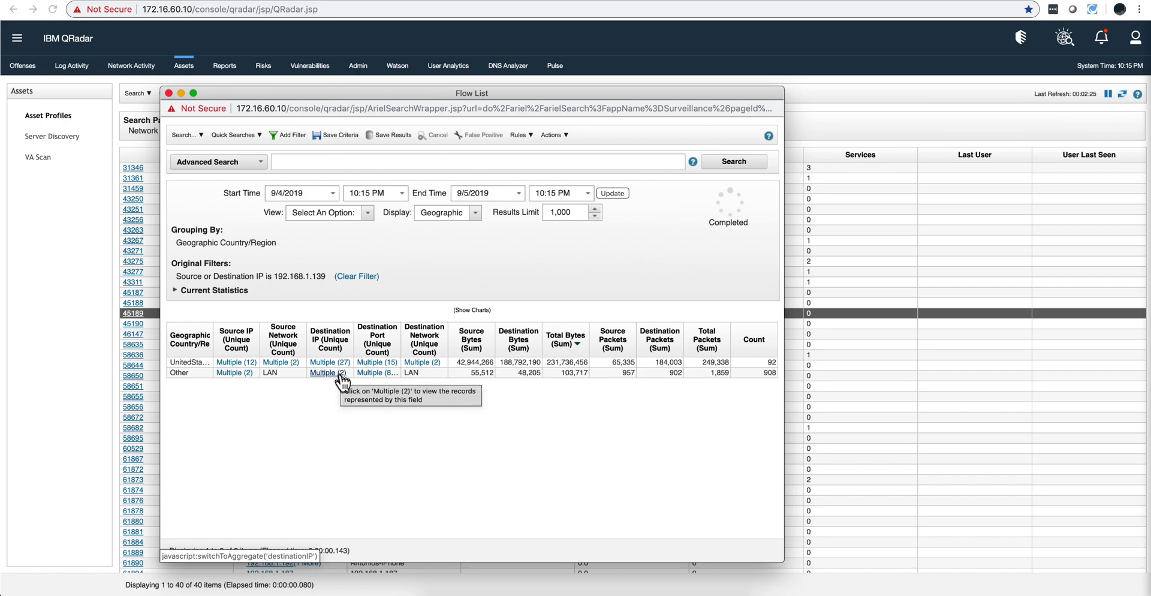
left_click(328, 373)
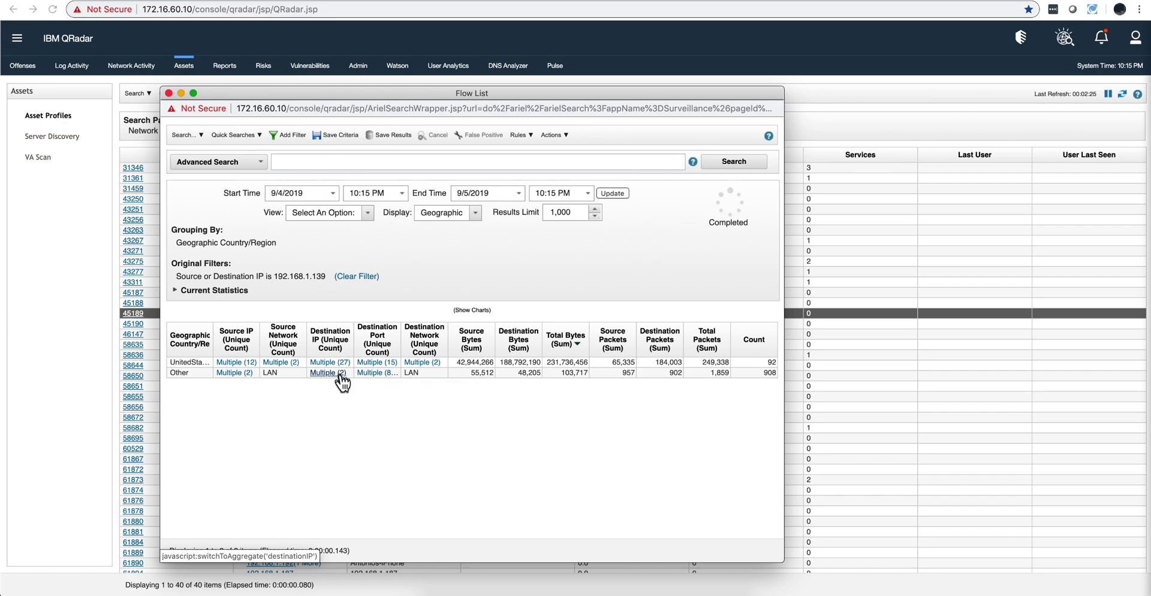
left_click(168, 93)
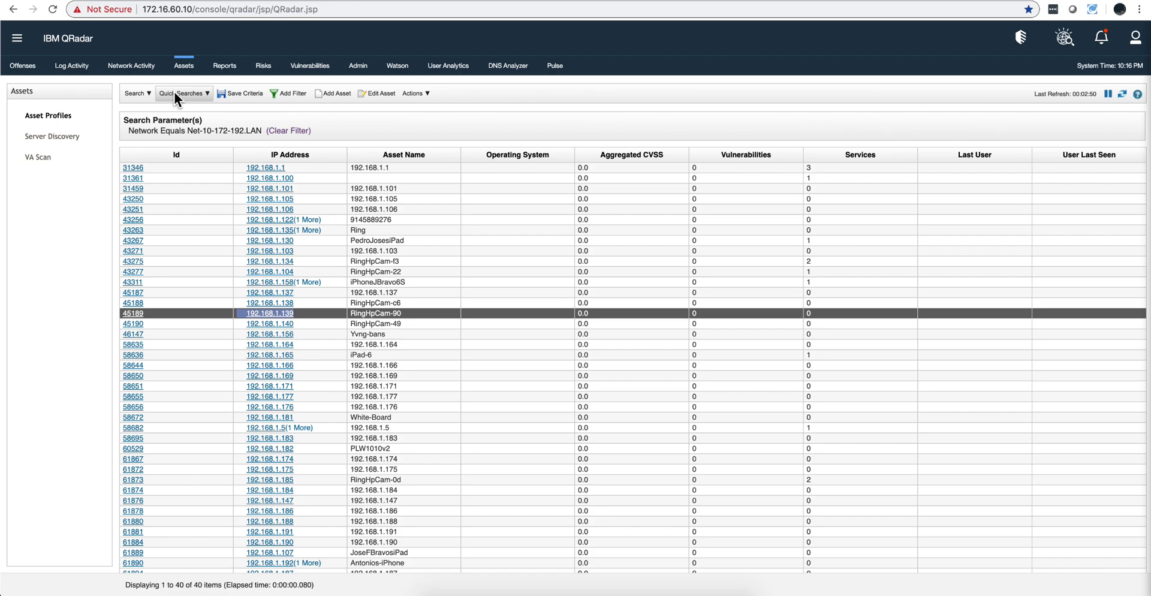
Step: Run the saved quick search _Top Applications Inbound from Internet - Last 24 Hours on the network activity
left_click(132, 67)
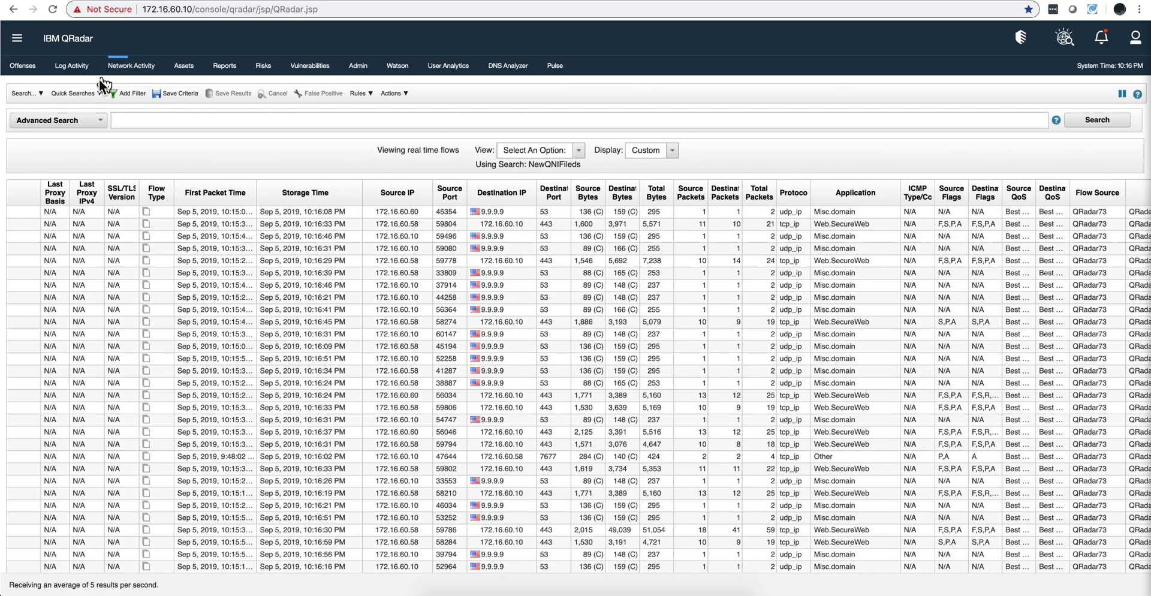
left_click(90, 92)
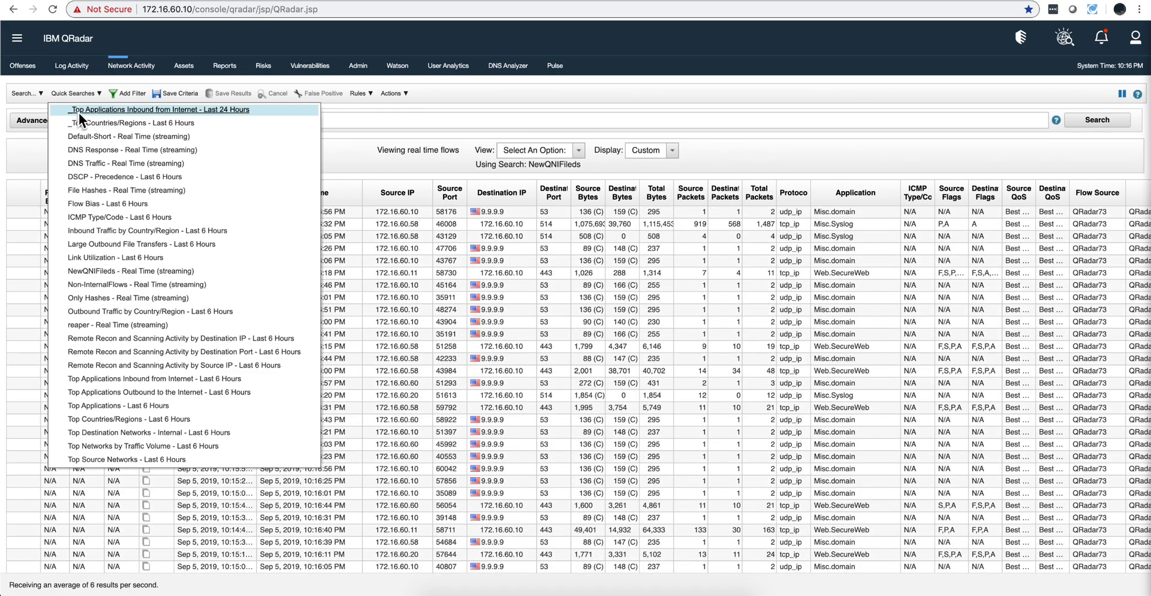
left_click(79, 111)
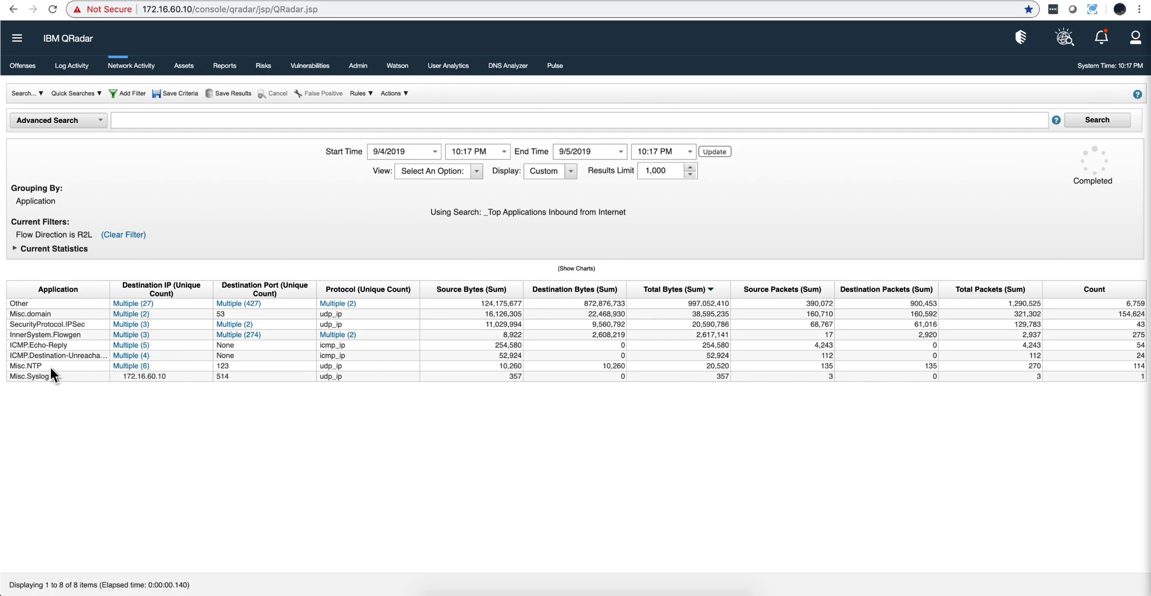
Step: Drill into the Misc.NTP destination IPs and look up source IP 17.253.6.125 in X-Force Exchange
left_click(130, 366)
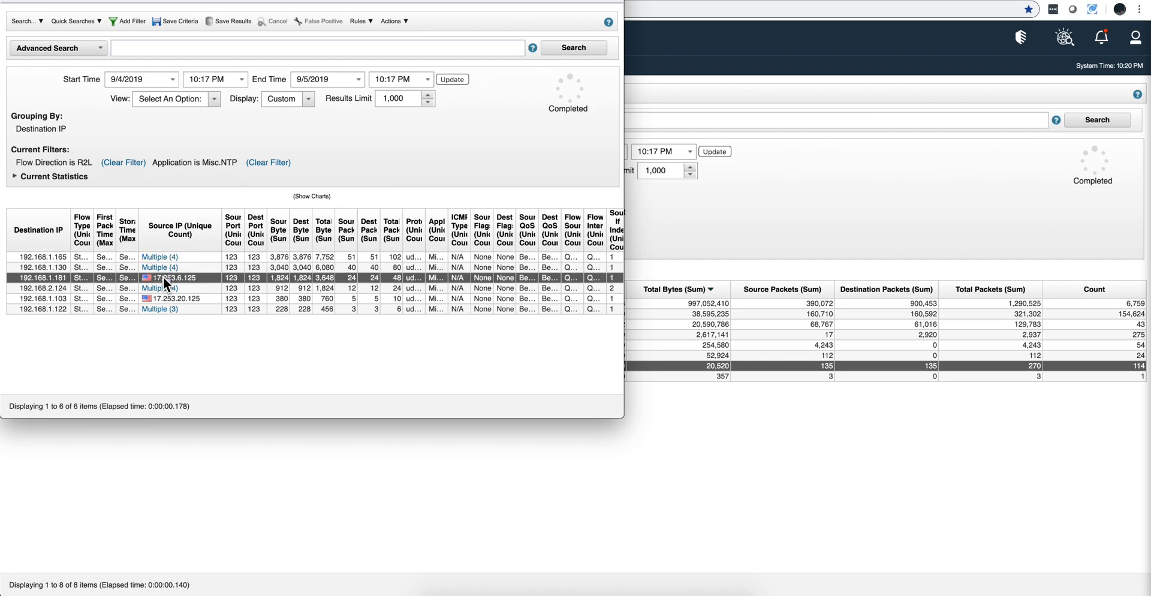
mouse_move(163, 277)
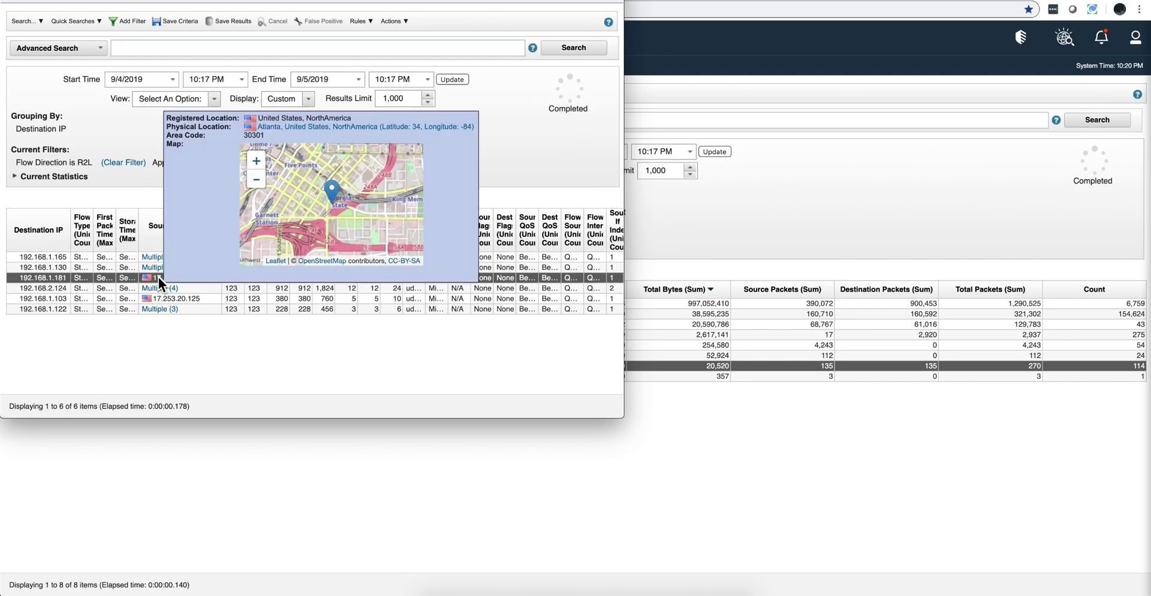
right_click(154, 279)
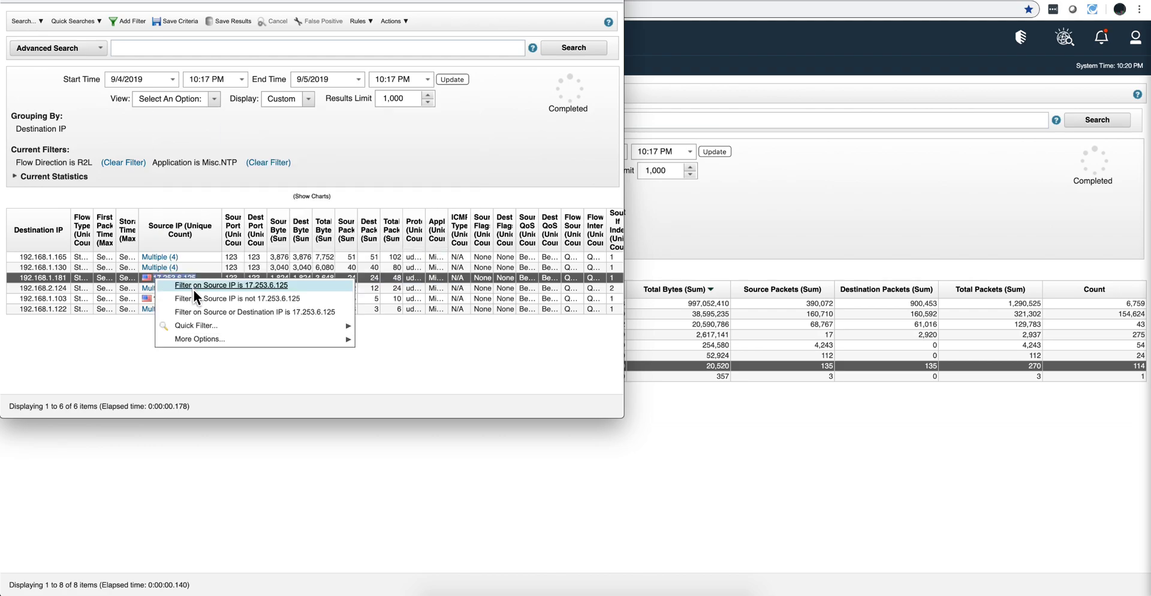
mouse_move(193, 334)
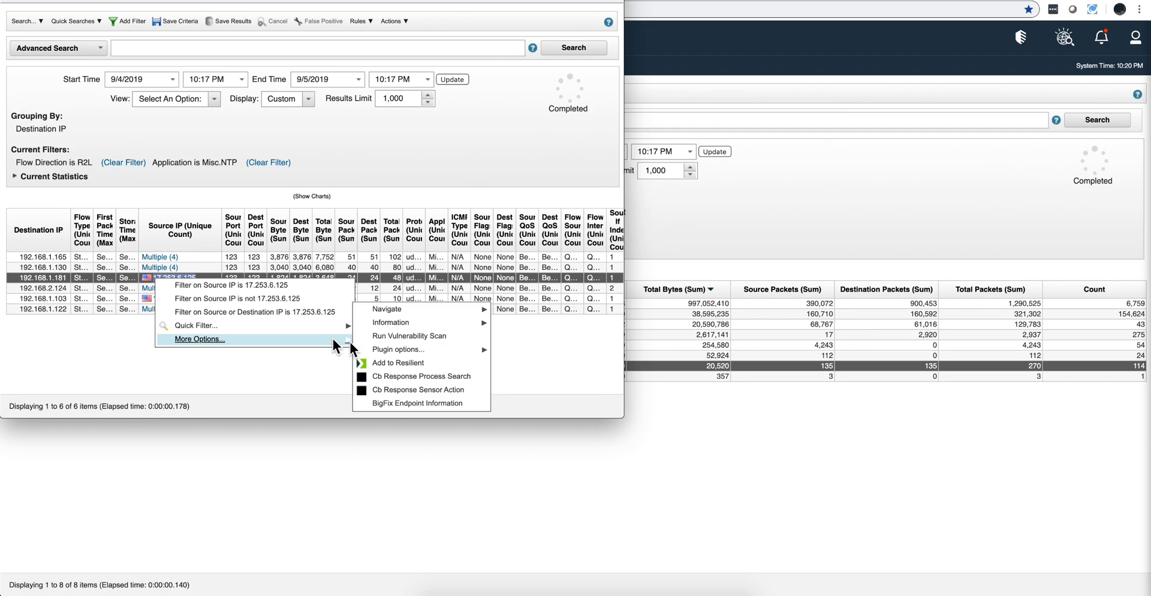
mouse_move(404, 349)
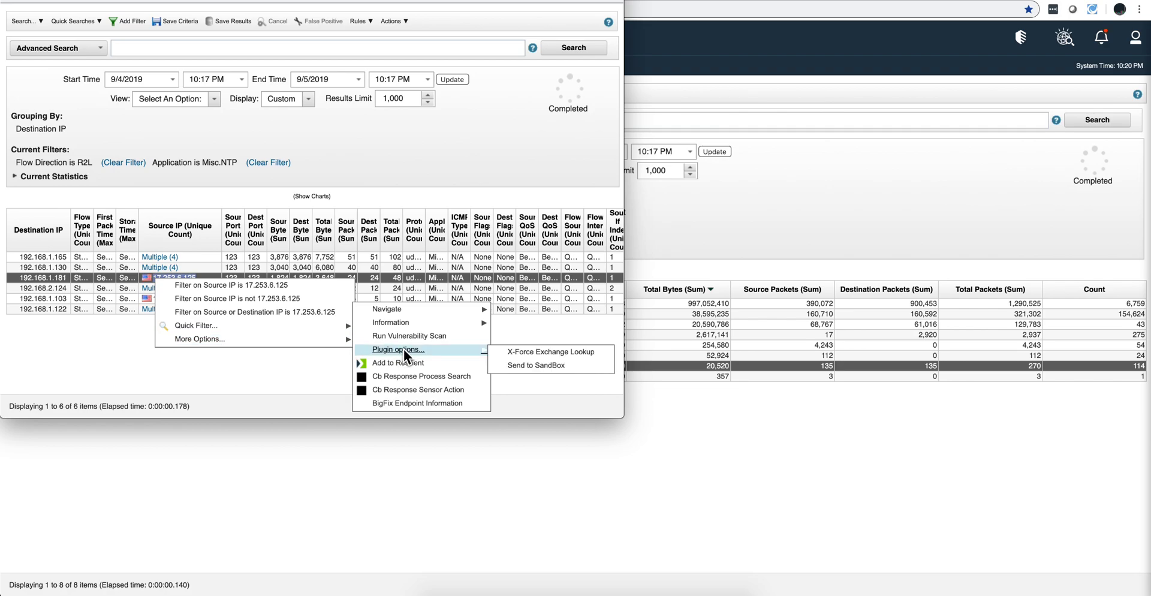
left_click(512, 351)
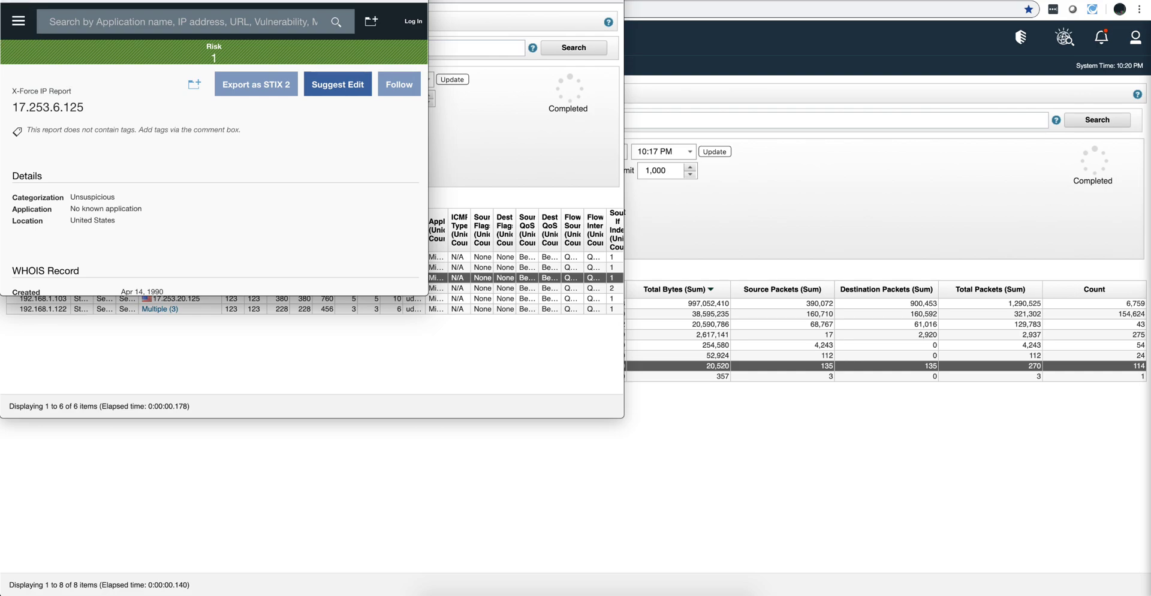
Step: Close the X-Force report and NTP flow list, and run the saved quick search _Top Countries/Regions - Last 6 Hours on the network activity
key("super+w")
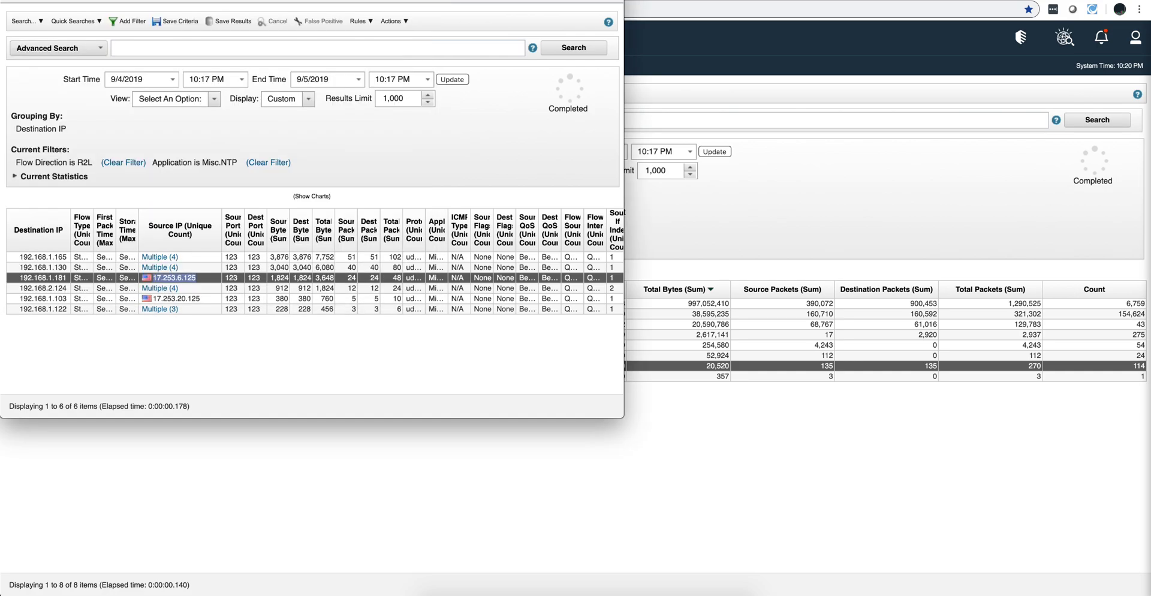
key("super+w")
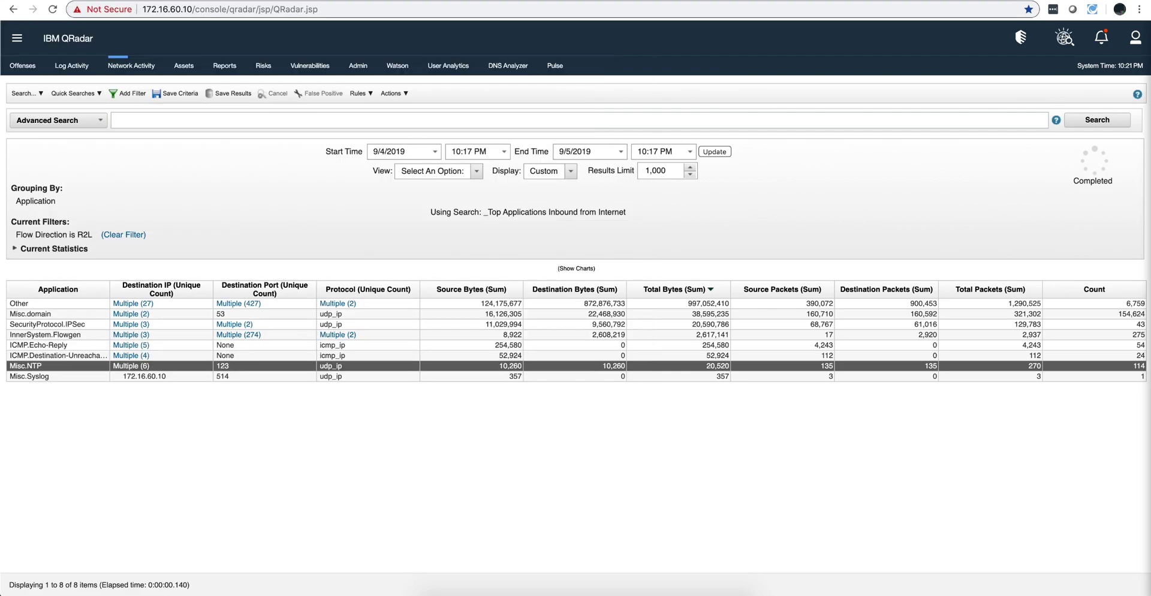
left_click(126, 66)
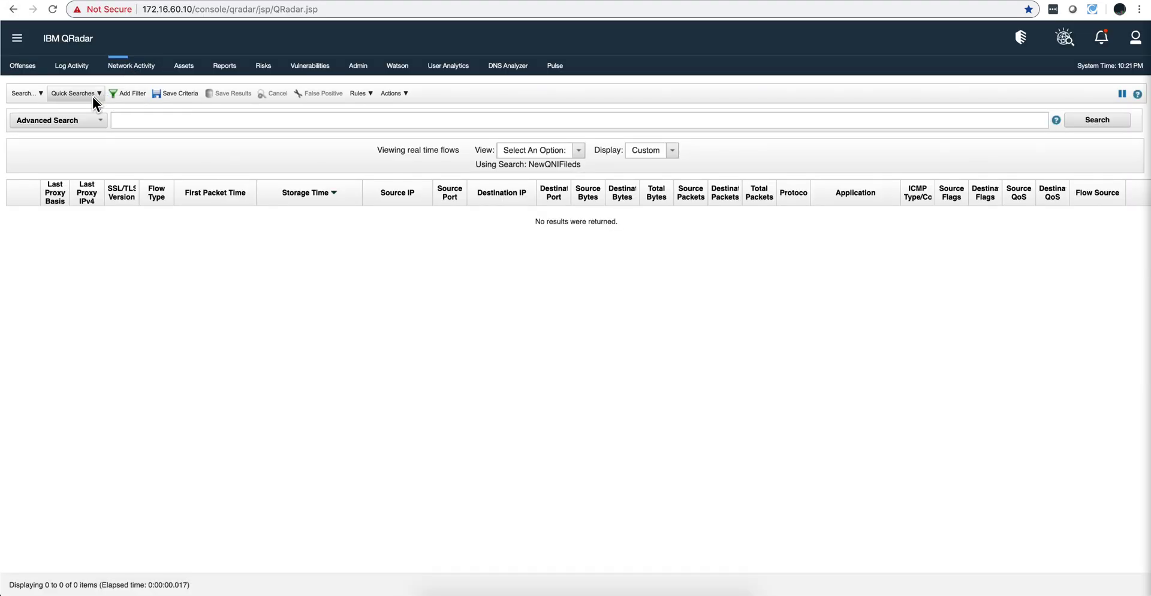
left_click(81, 92)
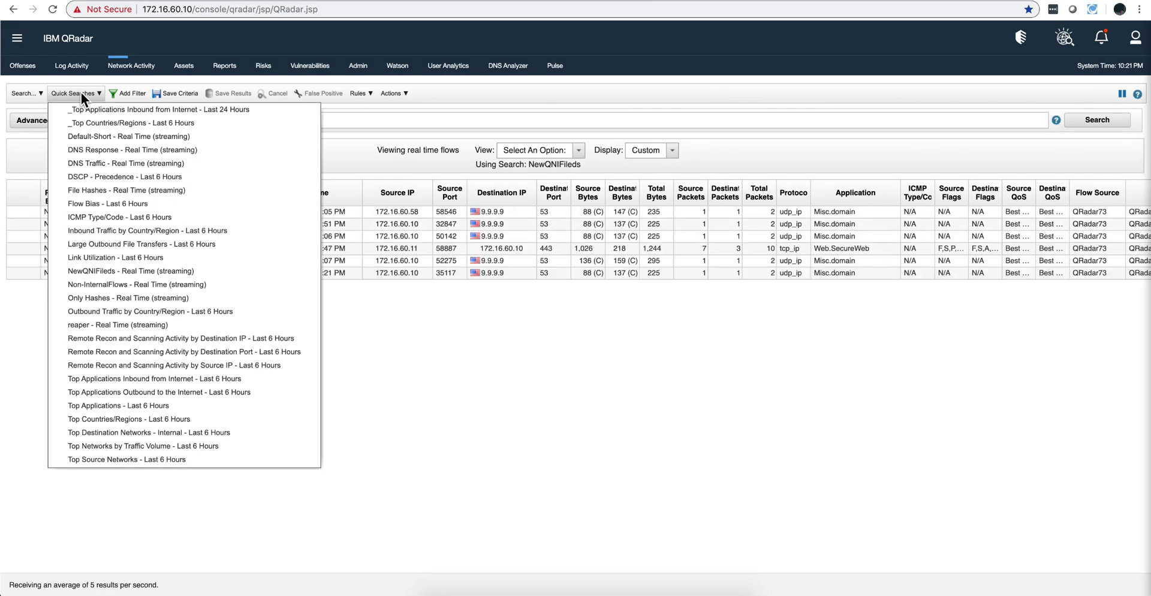
left_click(83, 122)
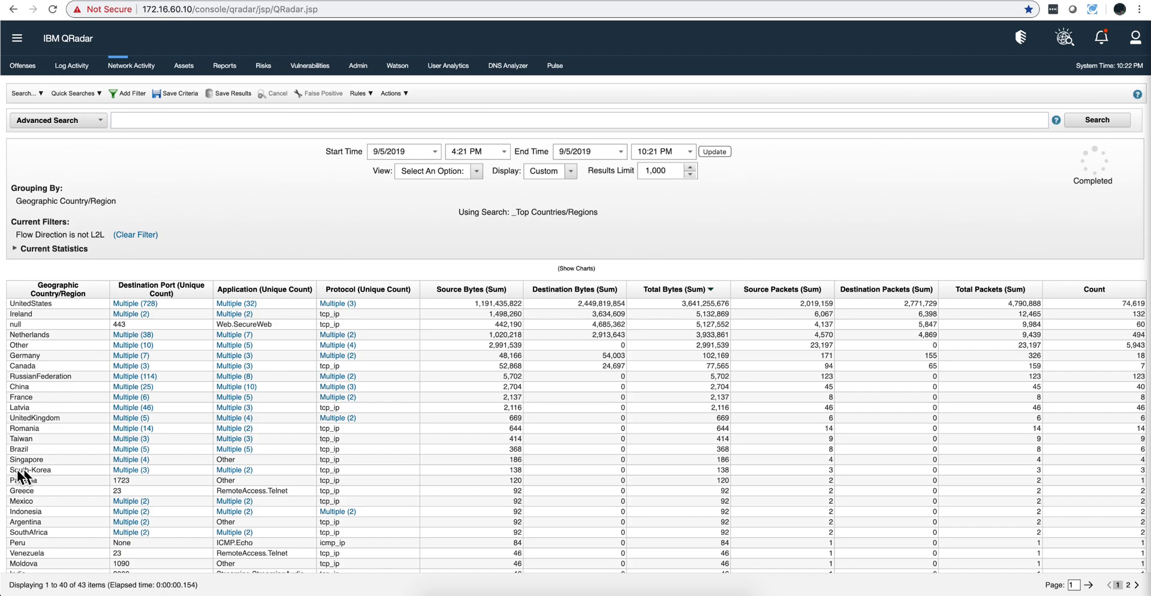
Step: Drill into South-Korea's destination ports, look up source IP 221.150.15.200 in X-Force Exchange, and close the report
left_click(132, 471)
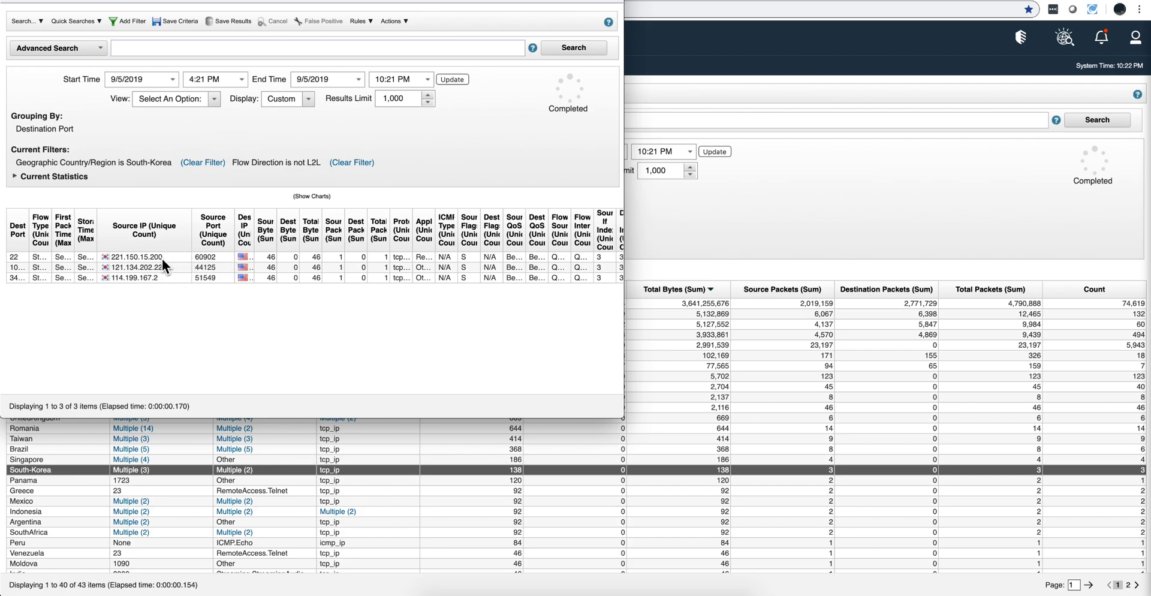
mouse_move(149, 256)
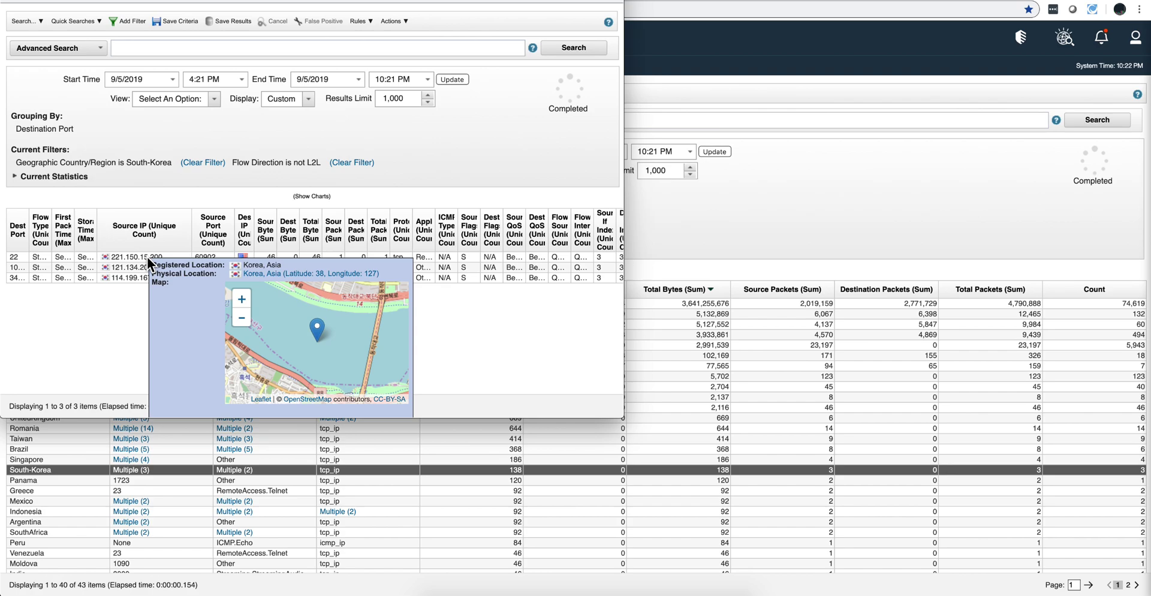
left_click(146, 256)
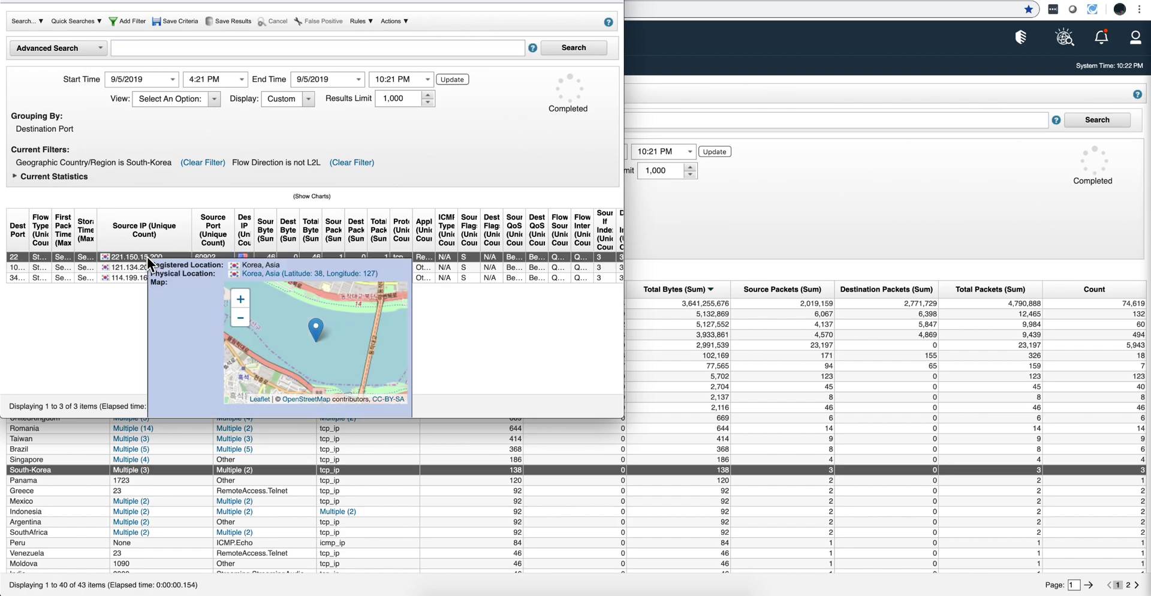
right_click(146, 256)
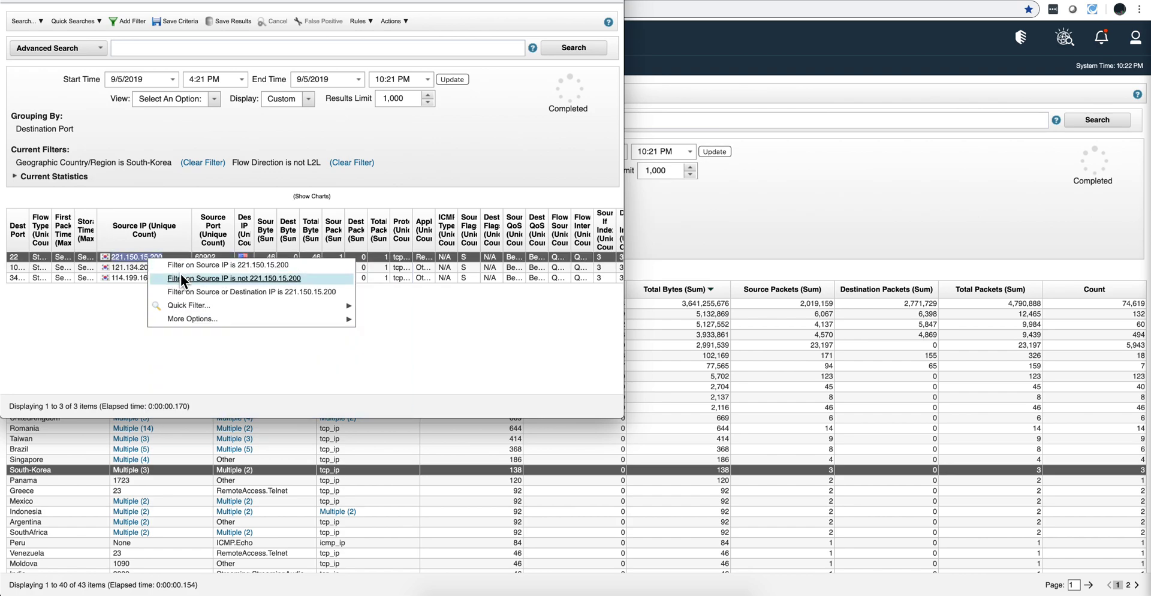
mouse_move(186, 317)
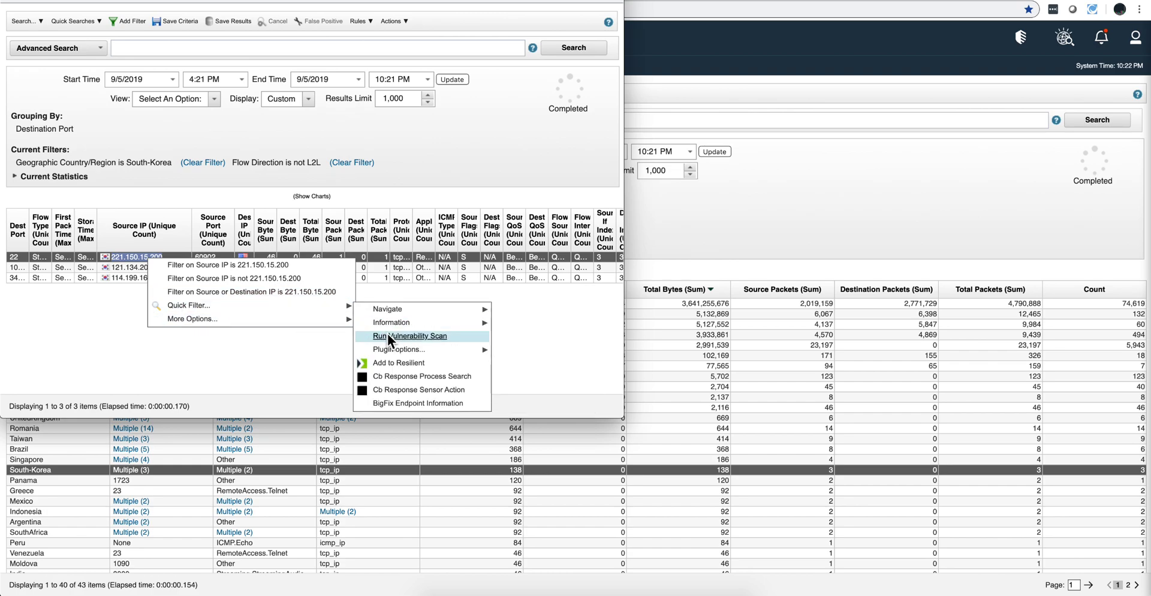
mouse_move(391, 350)
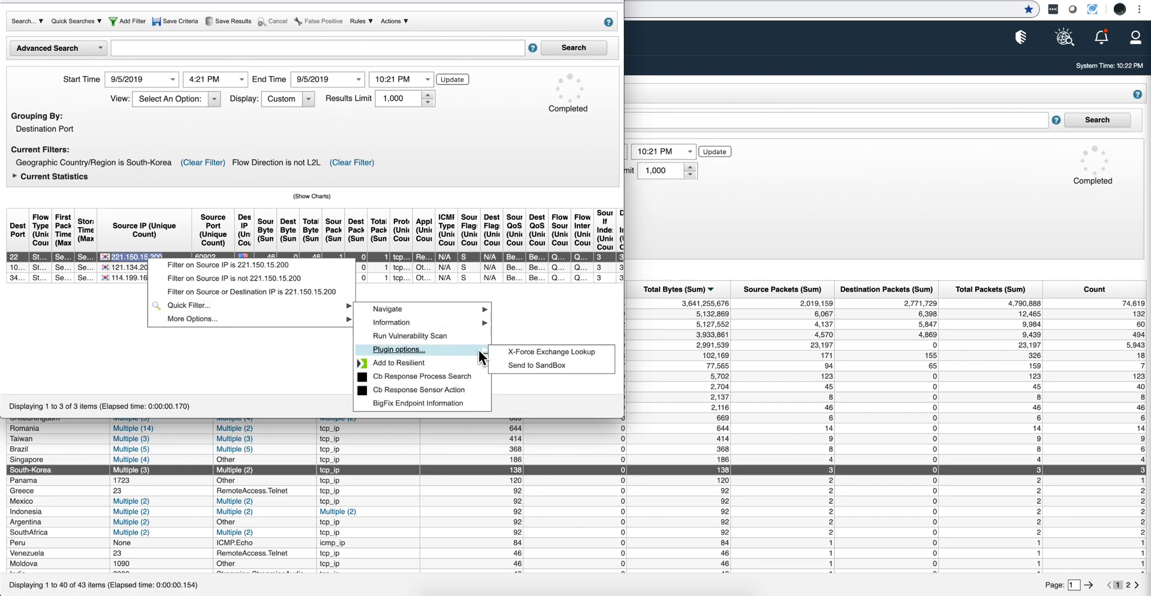
left_click(506, 352)
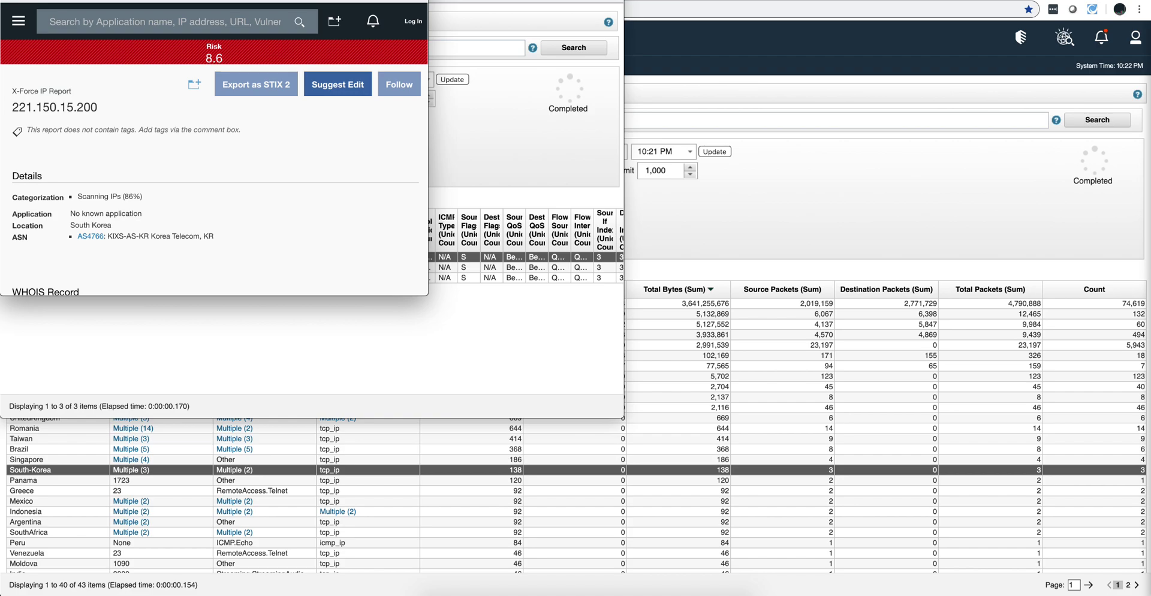
key("super+w")
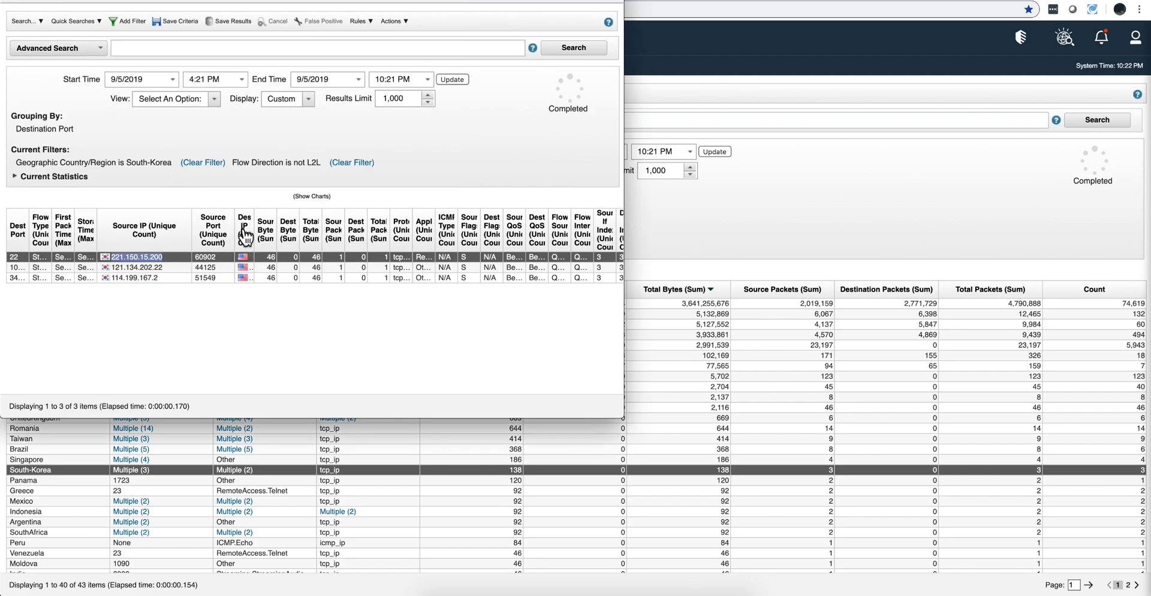
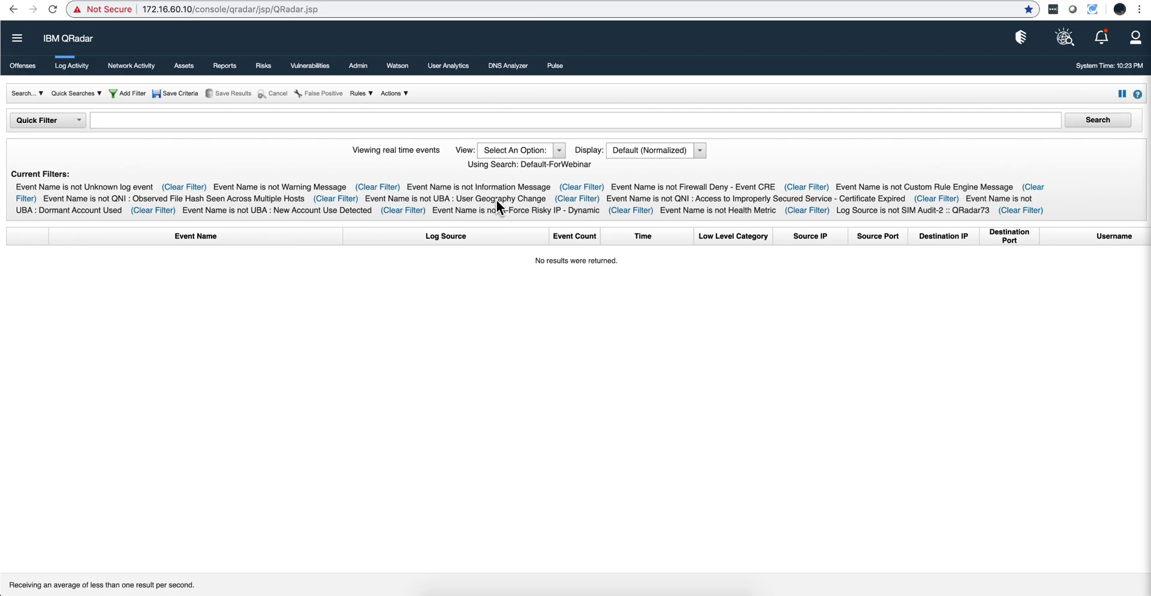
Step: Run the saved log activity search LAN_IOT Cleartext - Last Hour and extend its time range to Last 7 Days
left_click(93, 94)
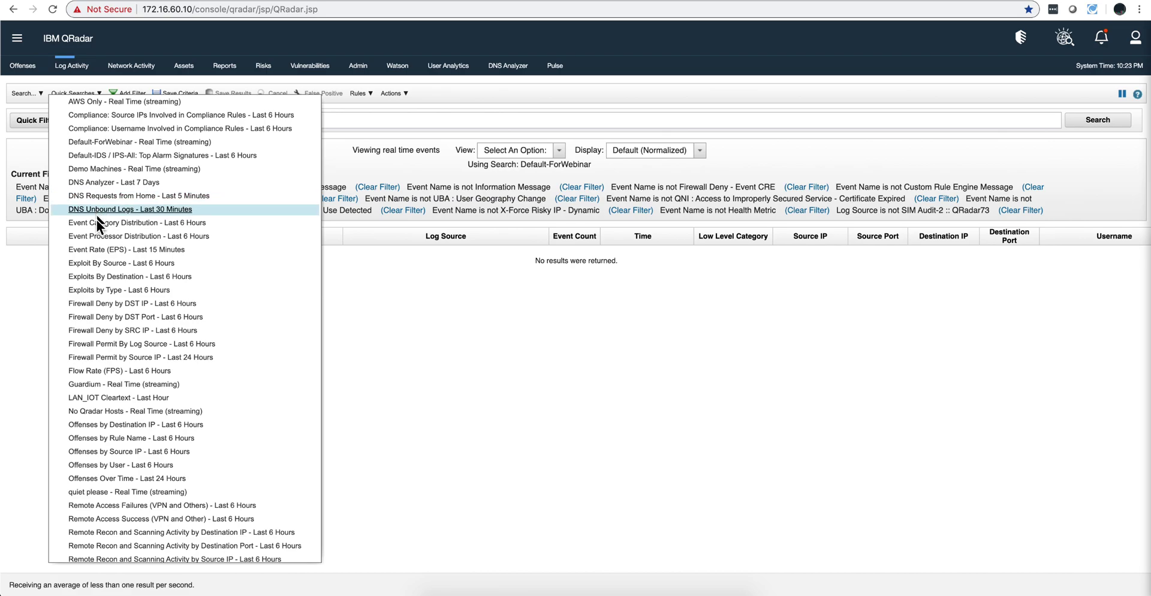
left_click(82, 397)
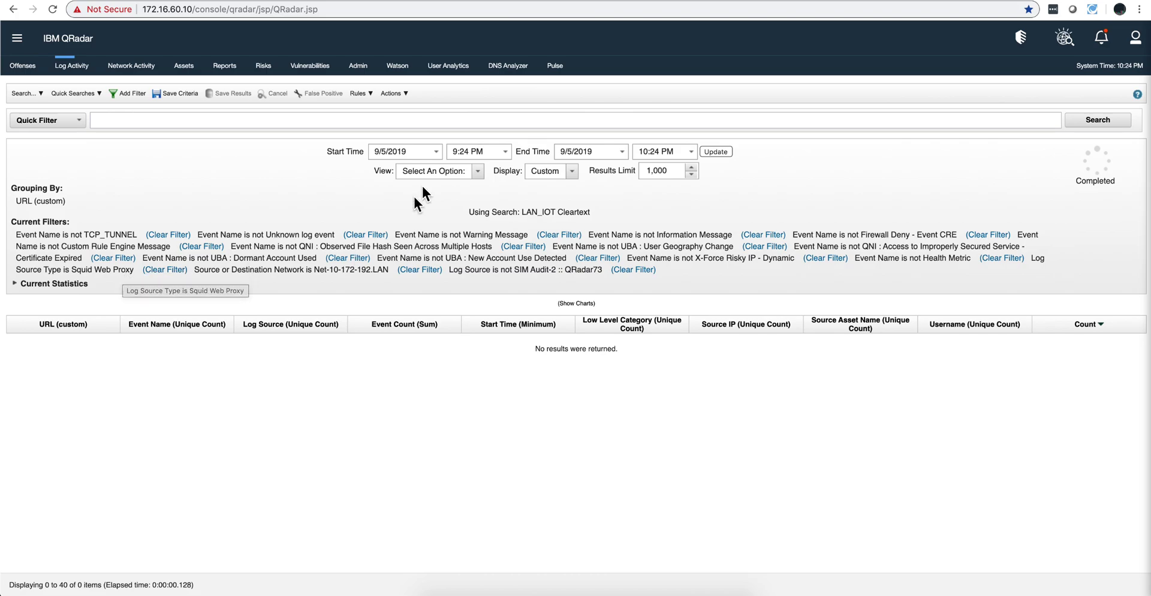
left_click(478, 172)
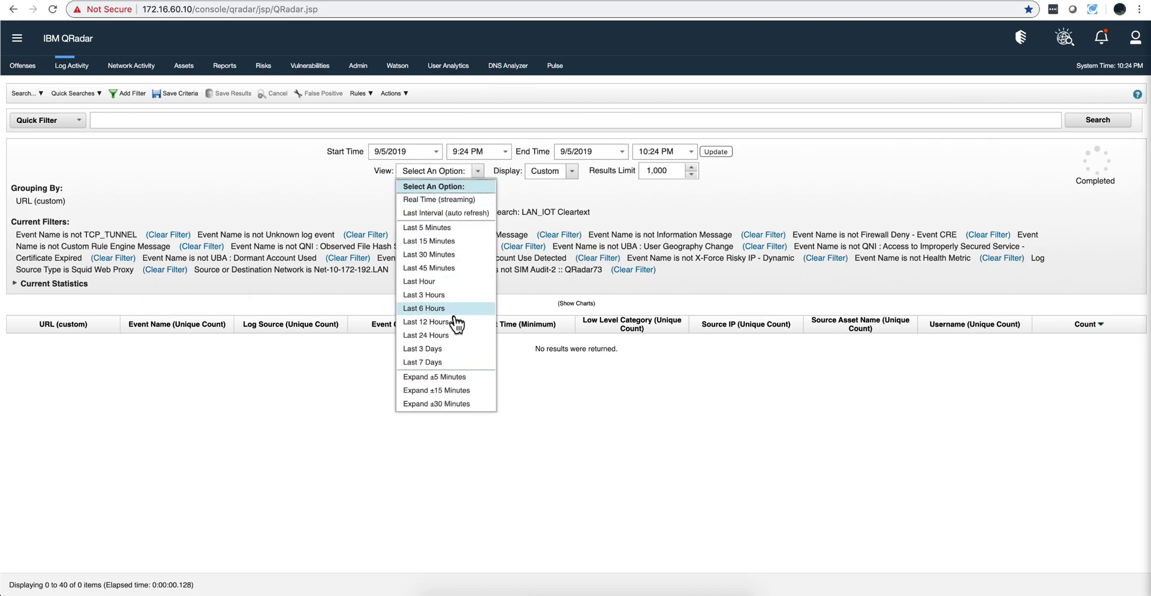
left_click(423, 363)
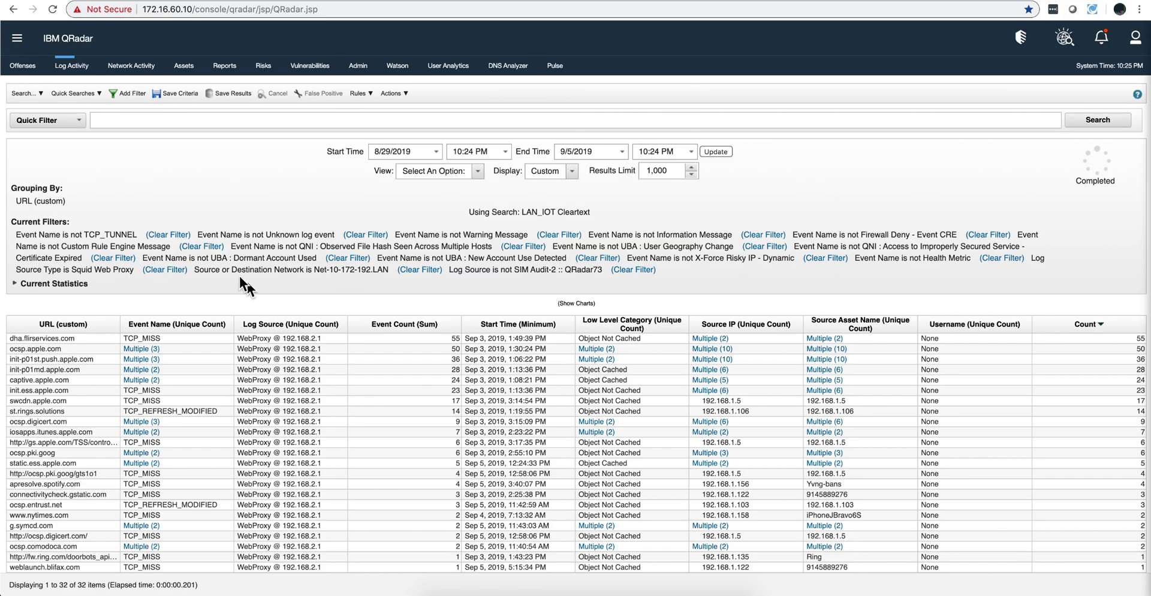
Step: Run the saved log activity search DNS Requests from Home - Last 5 Minutes and extend its time range to Last 7 Days
left_click(67, 92)
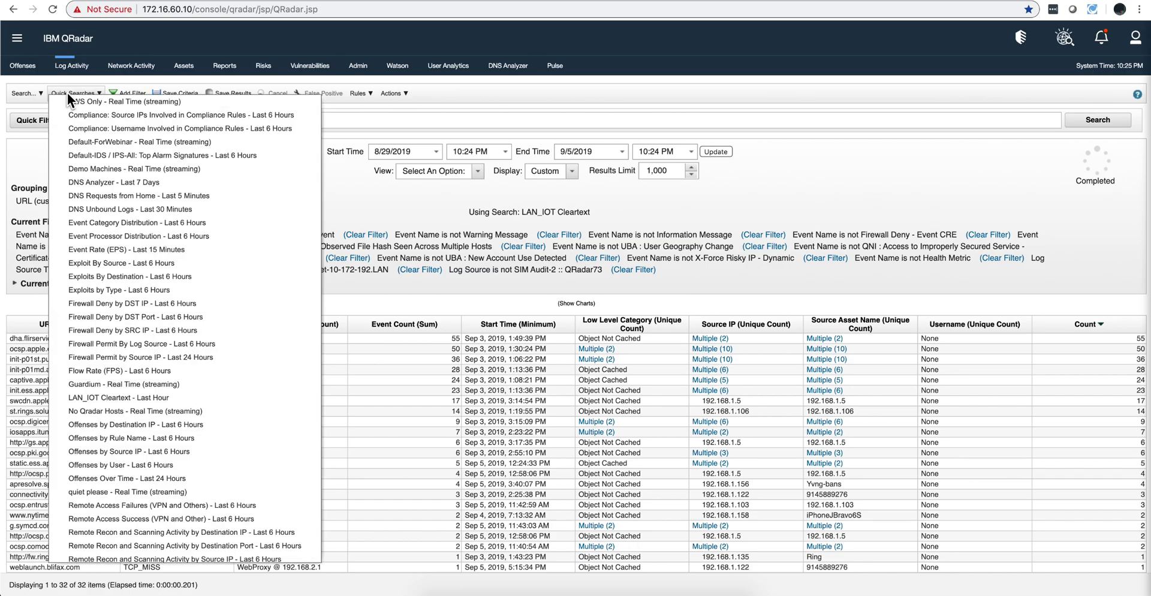
left_click(80, 196)
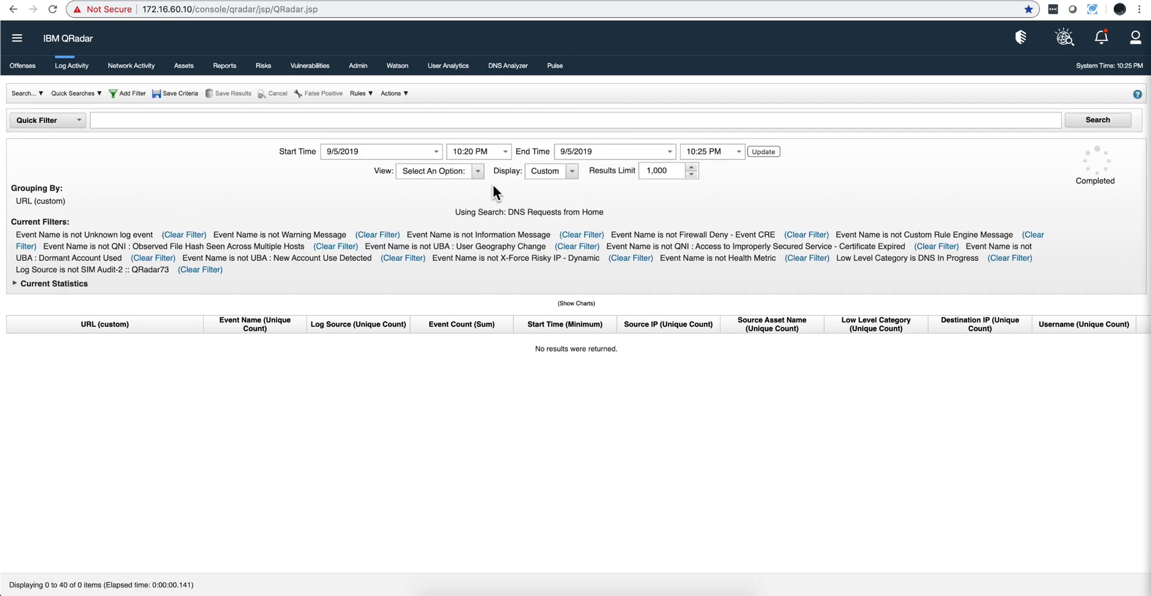
left_click(479, 185)
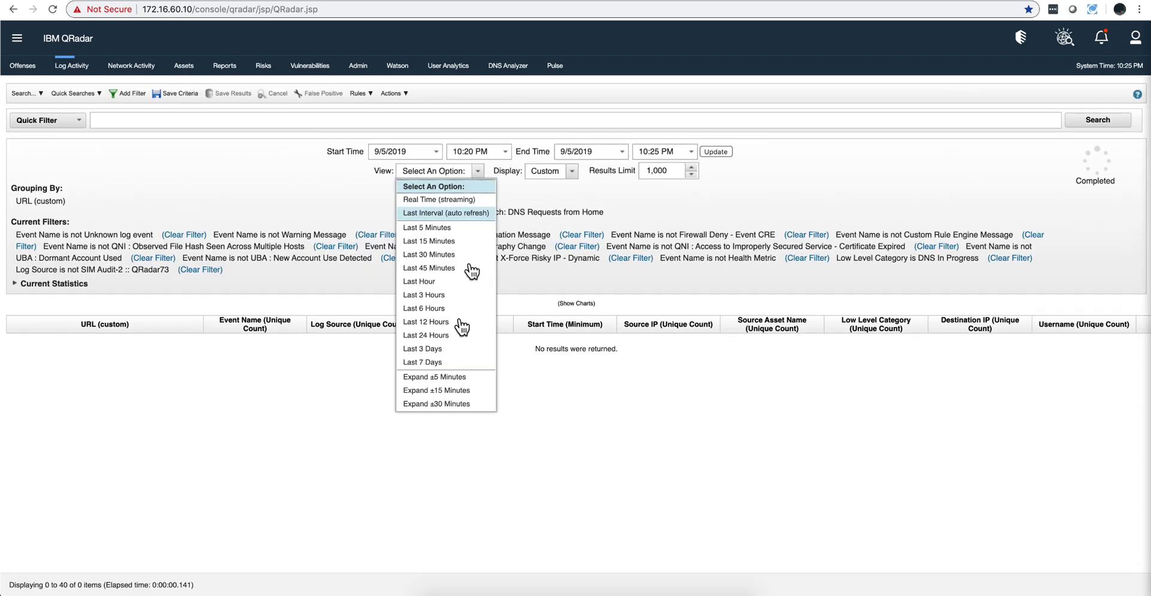
left_click(449, 364)
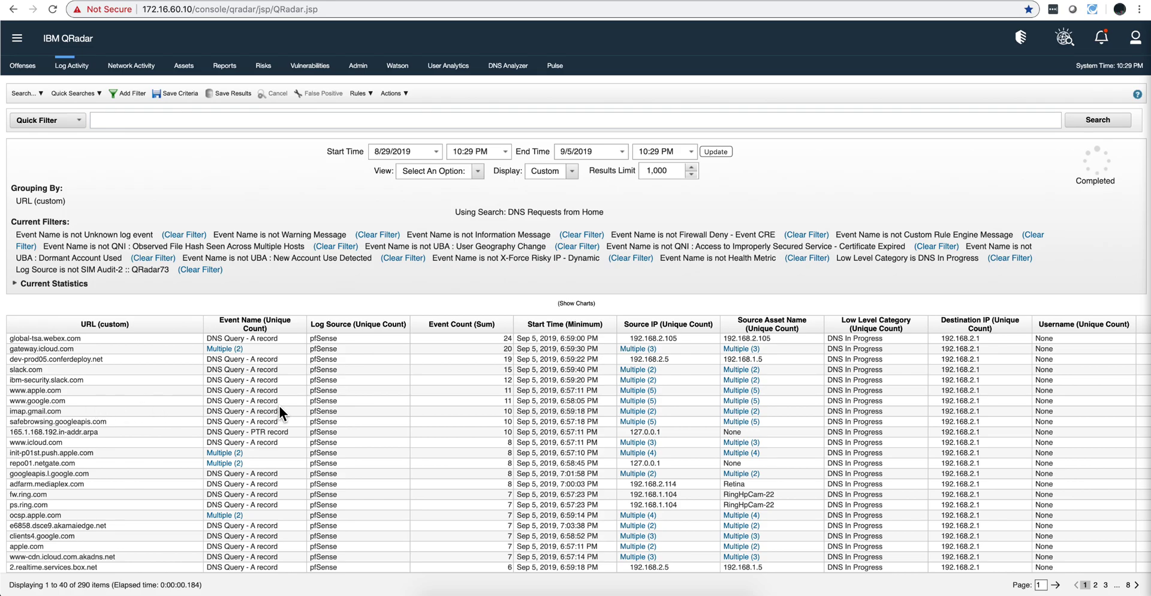
Step: Filter the DNS requests to those with Source IP equal to 192.168.1.139 and select the es.ring.com entry
left_click(138, 93)
left_click_drag(399, 334, 248, 336)
type("Source")
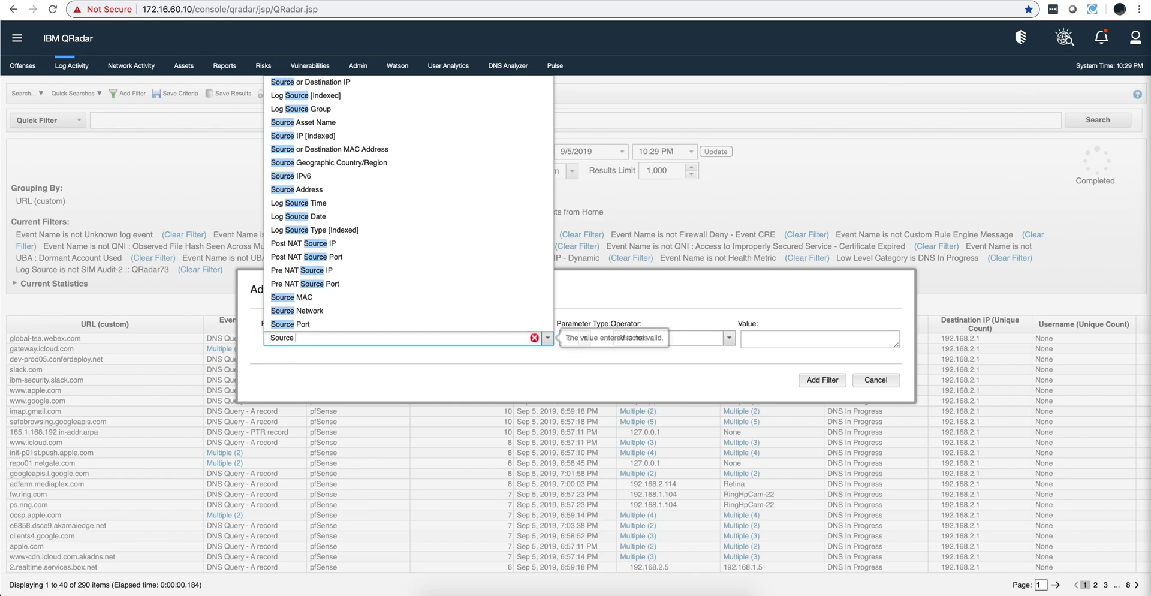
type(" i")
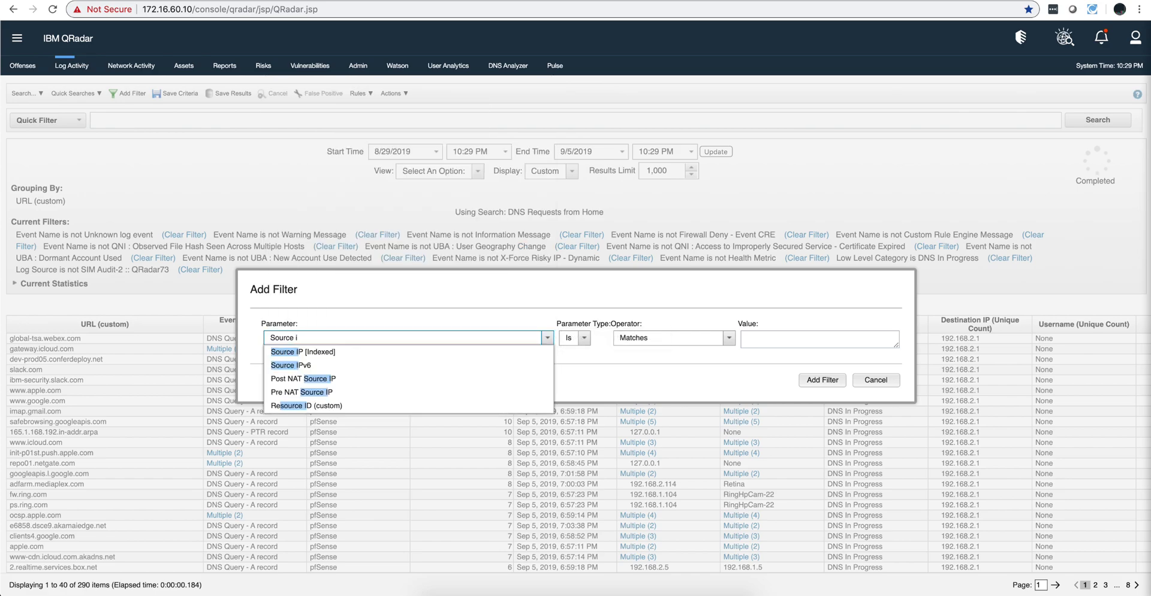
left_click(295, 352)
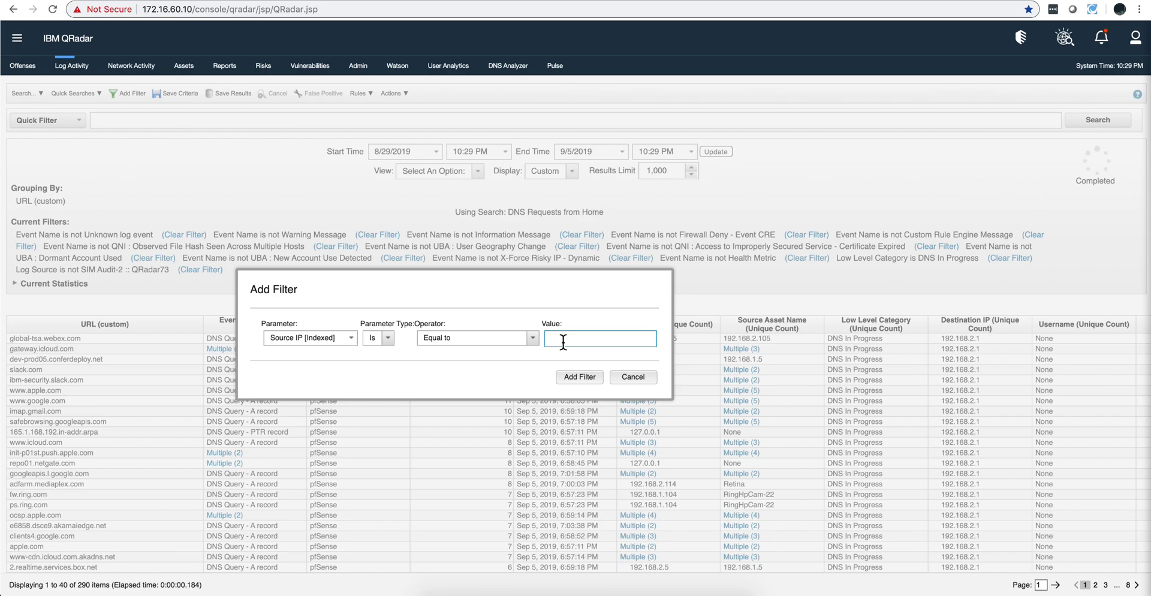
type("192.168.1.139")
left_click(575, 375)
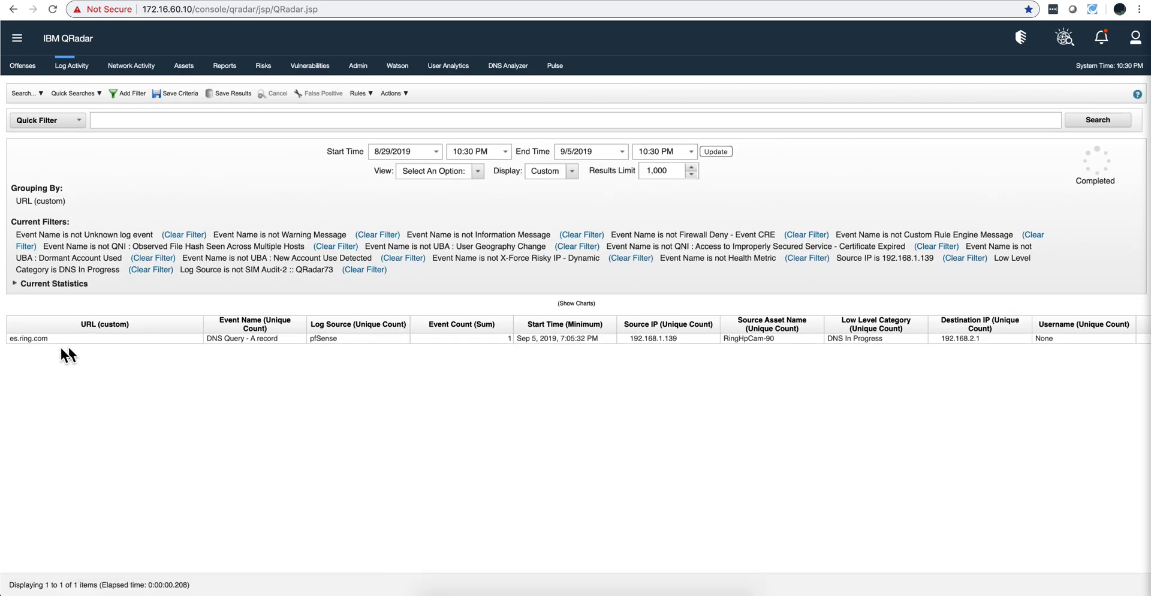
left_click(28, 340)
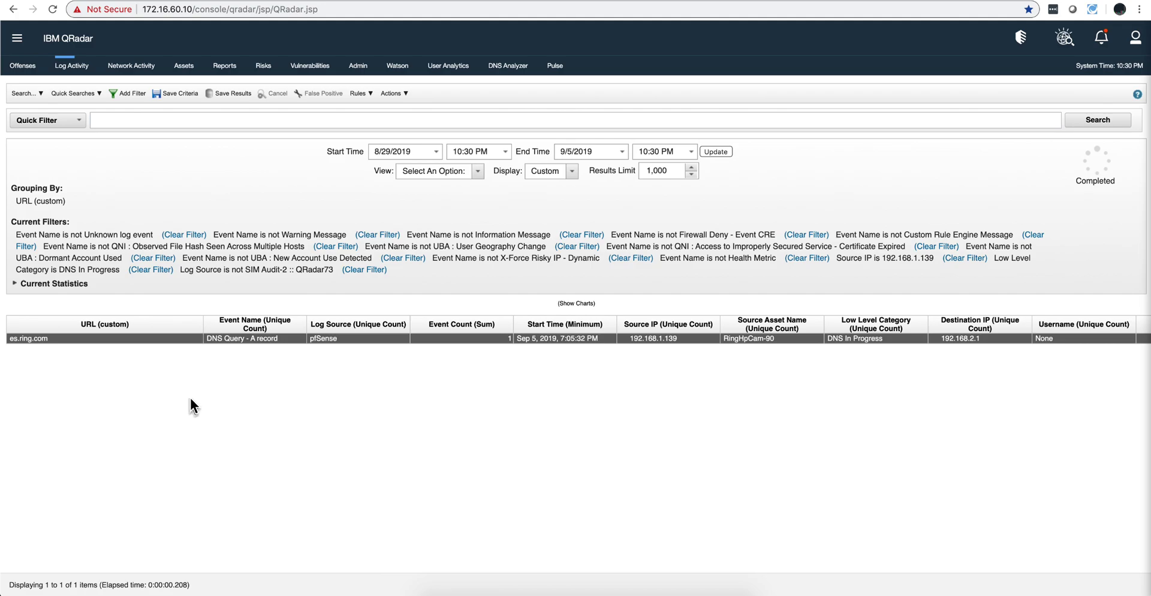
Step: Open the list of all offenses and refresh it
left_click(22, 67)
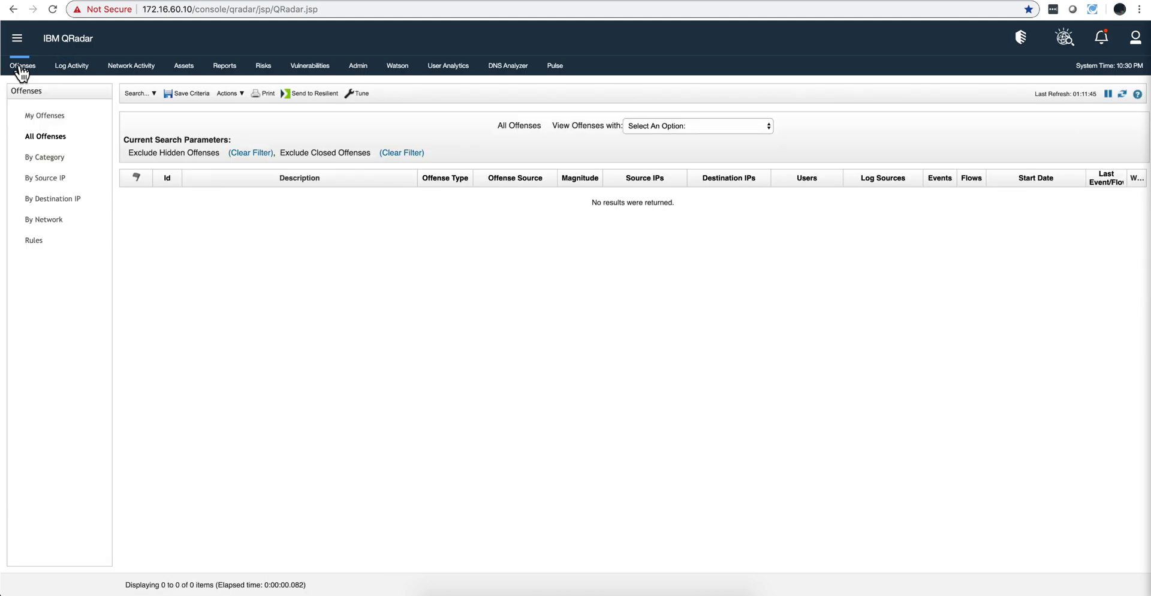
left_click(1122, 94)
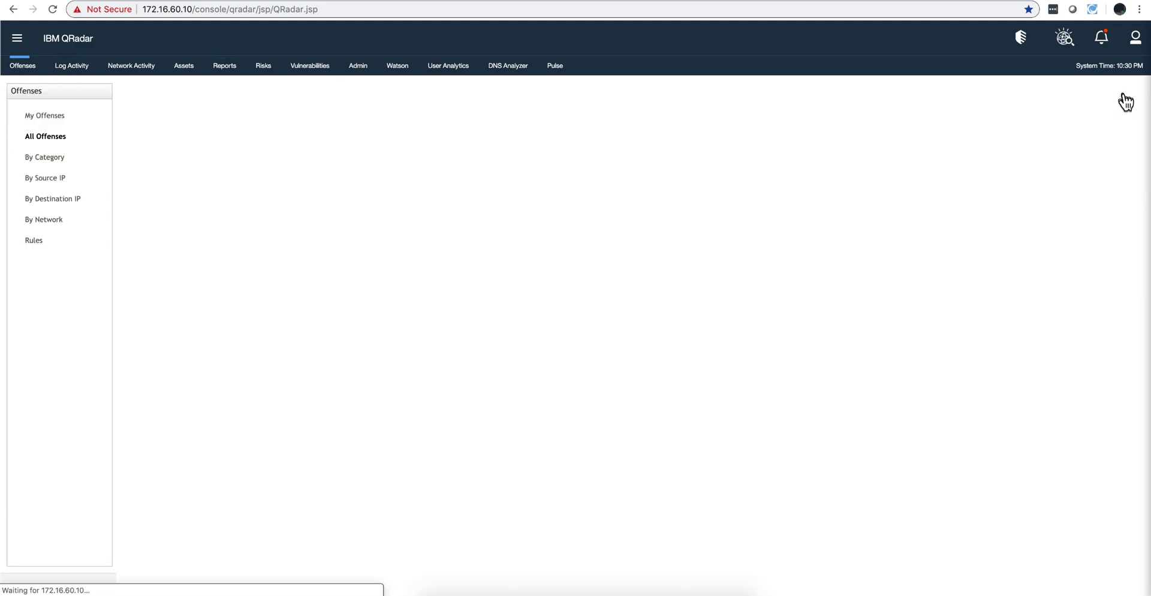